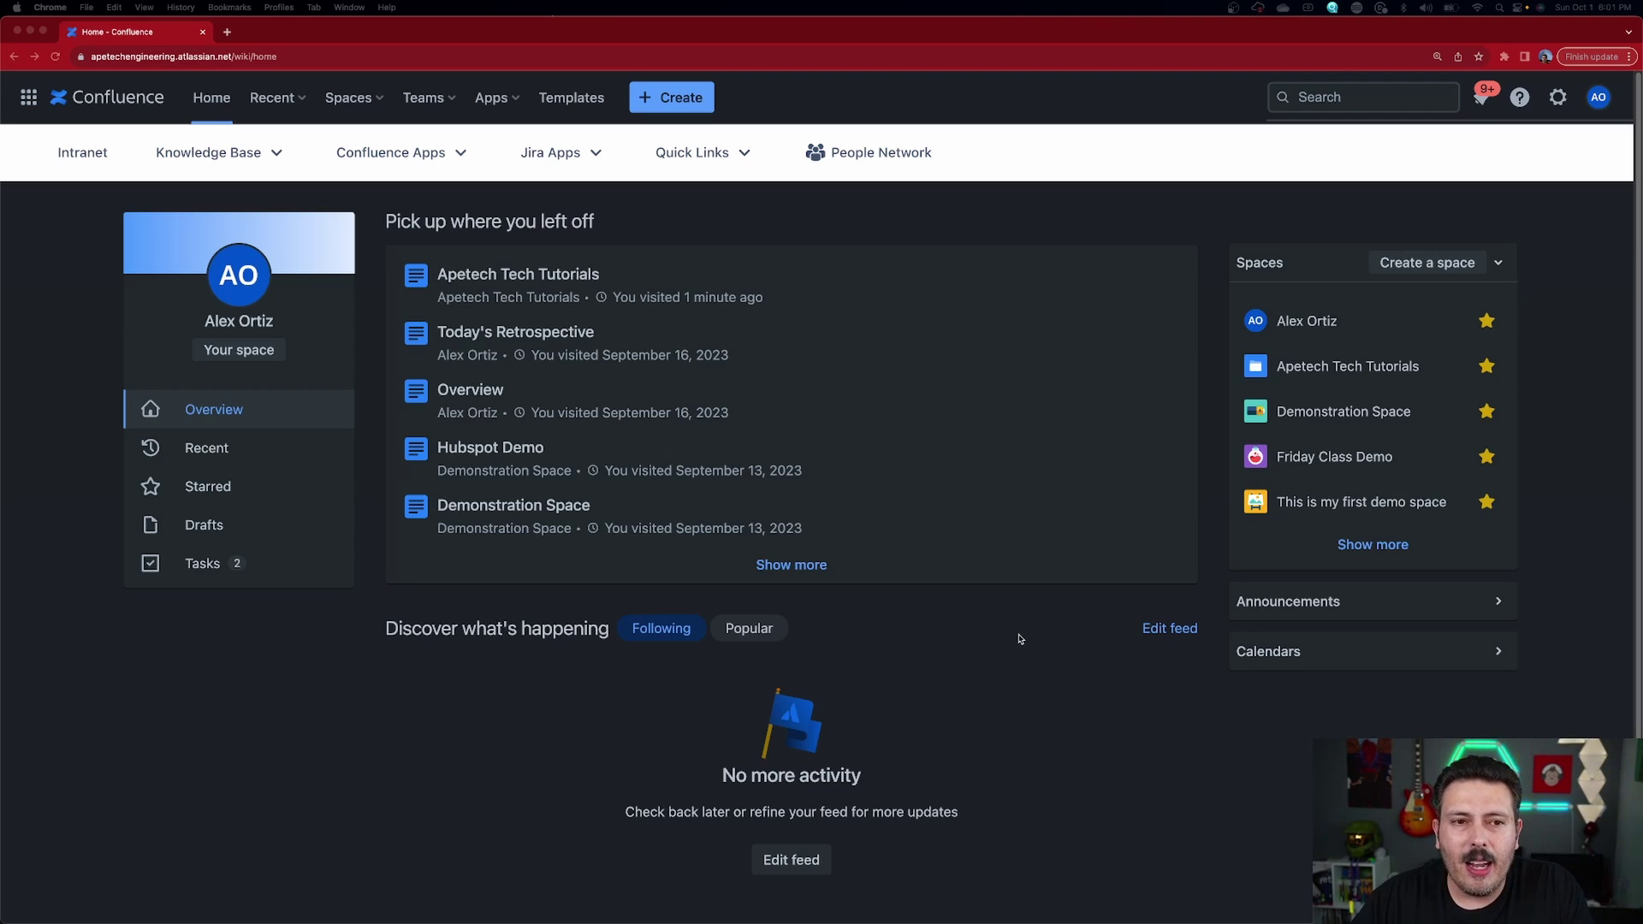
# - Go to the Apetech Tech Tutorials space overview through the Spaces menu
pyautogui.click(347, 101)
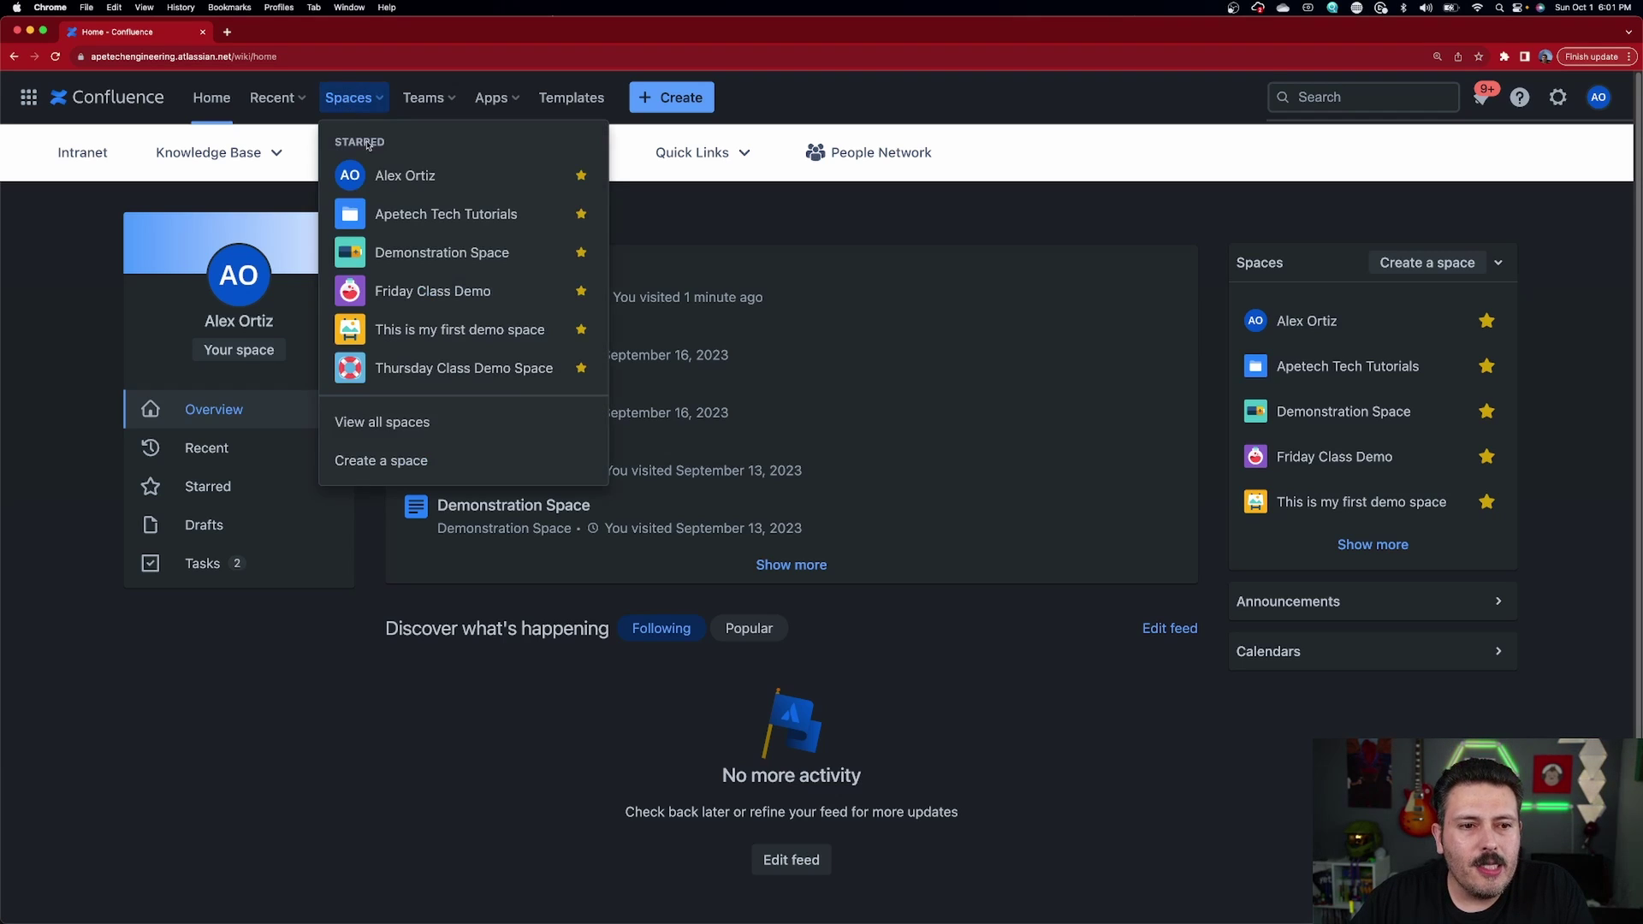
pyautogui.click(435, 215)
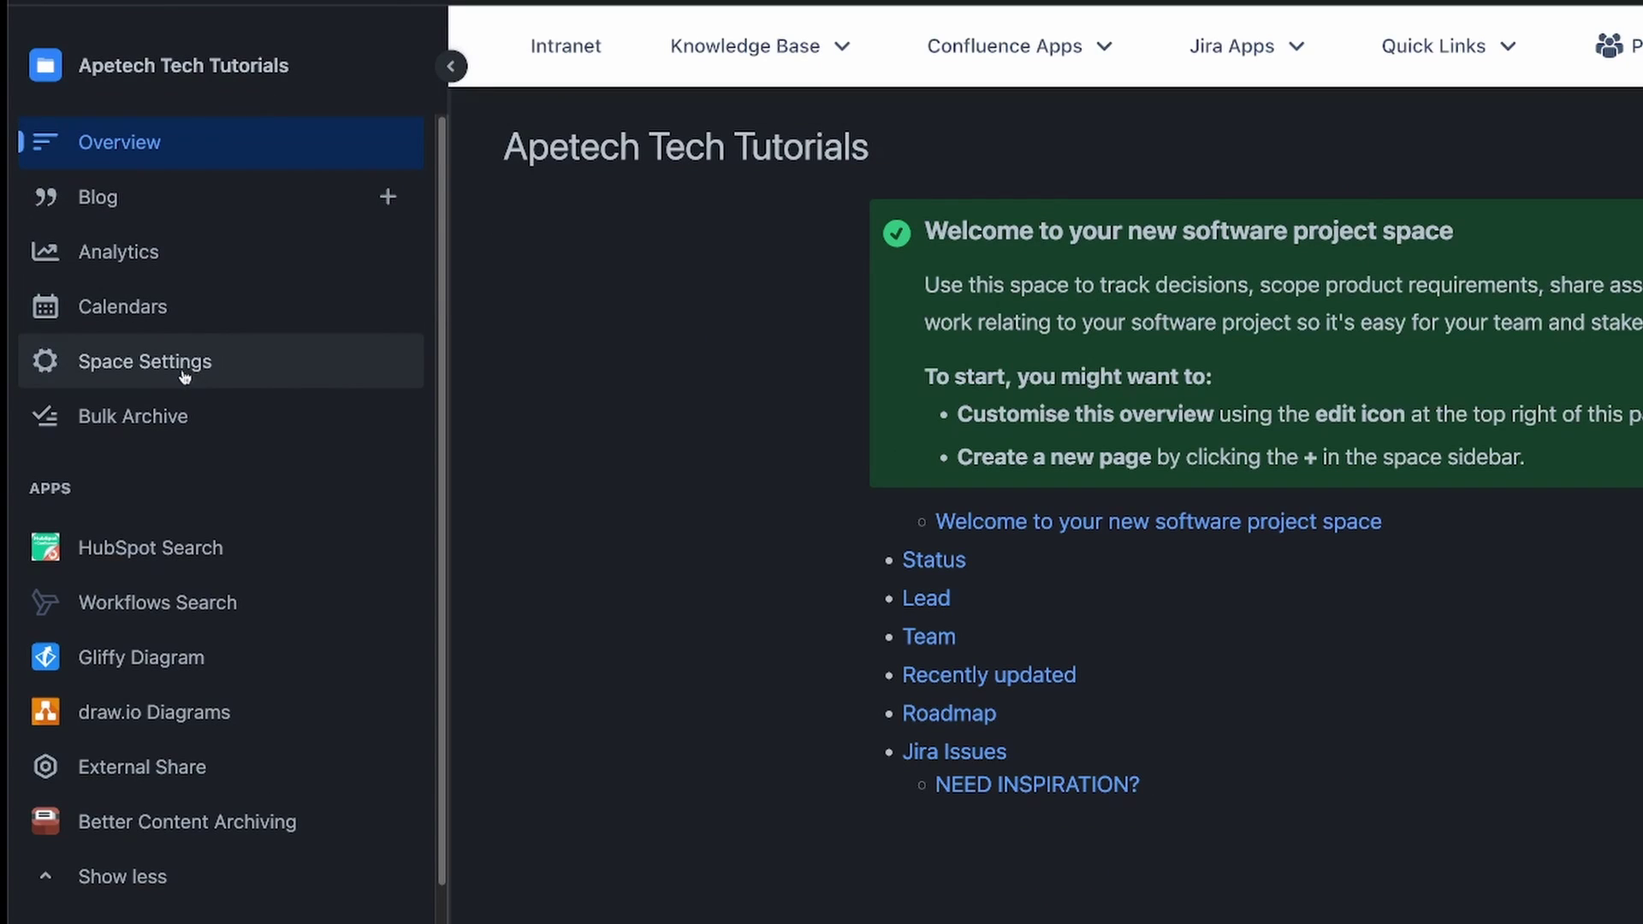
# - Open Space Settings for Apetech Tech Tutorials from the space sidebar
pyautogui.click(182, 372)
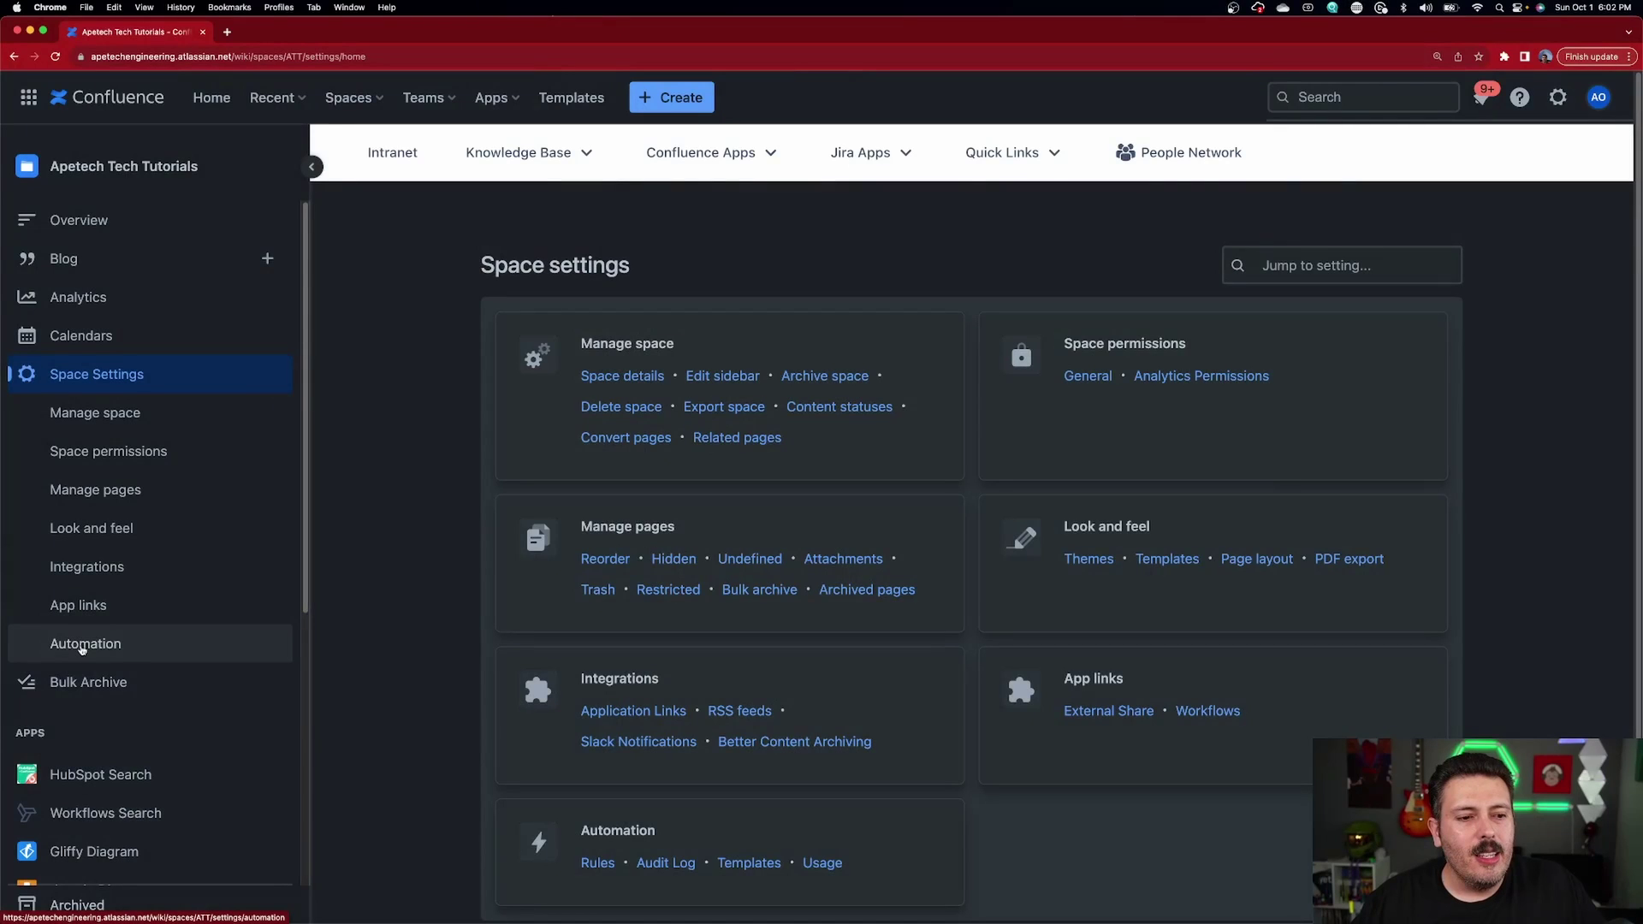
# - Open the Automation section of the space settings, which lists no rules yet
pyautogui.click(85, 643)
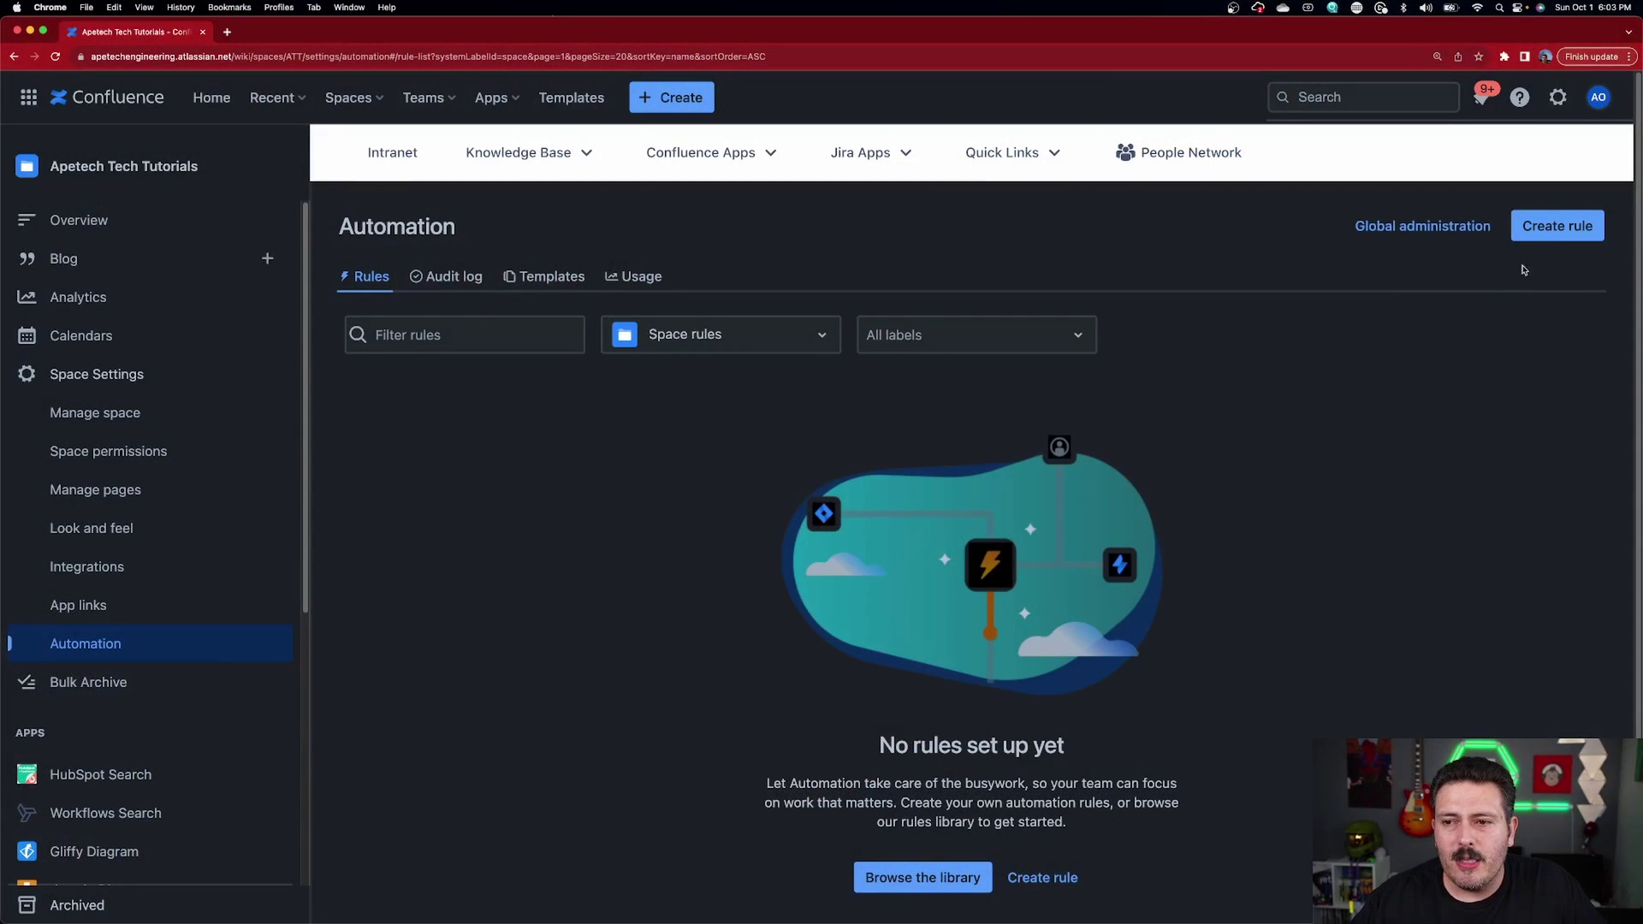
# - Start a new space automation rule with Create rule
pyautogui.click(1555, 236)
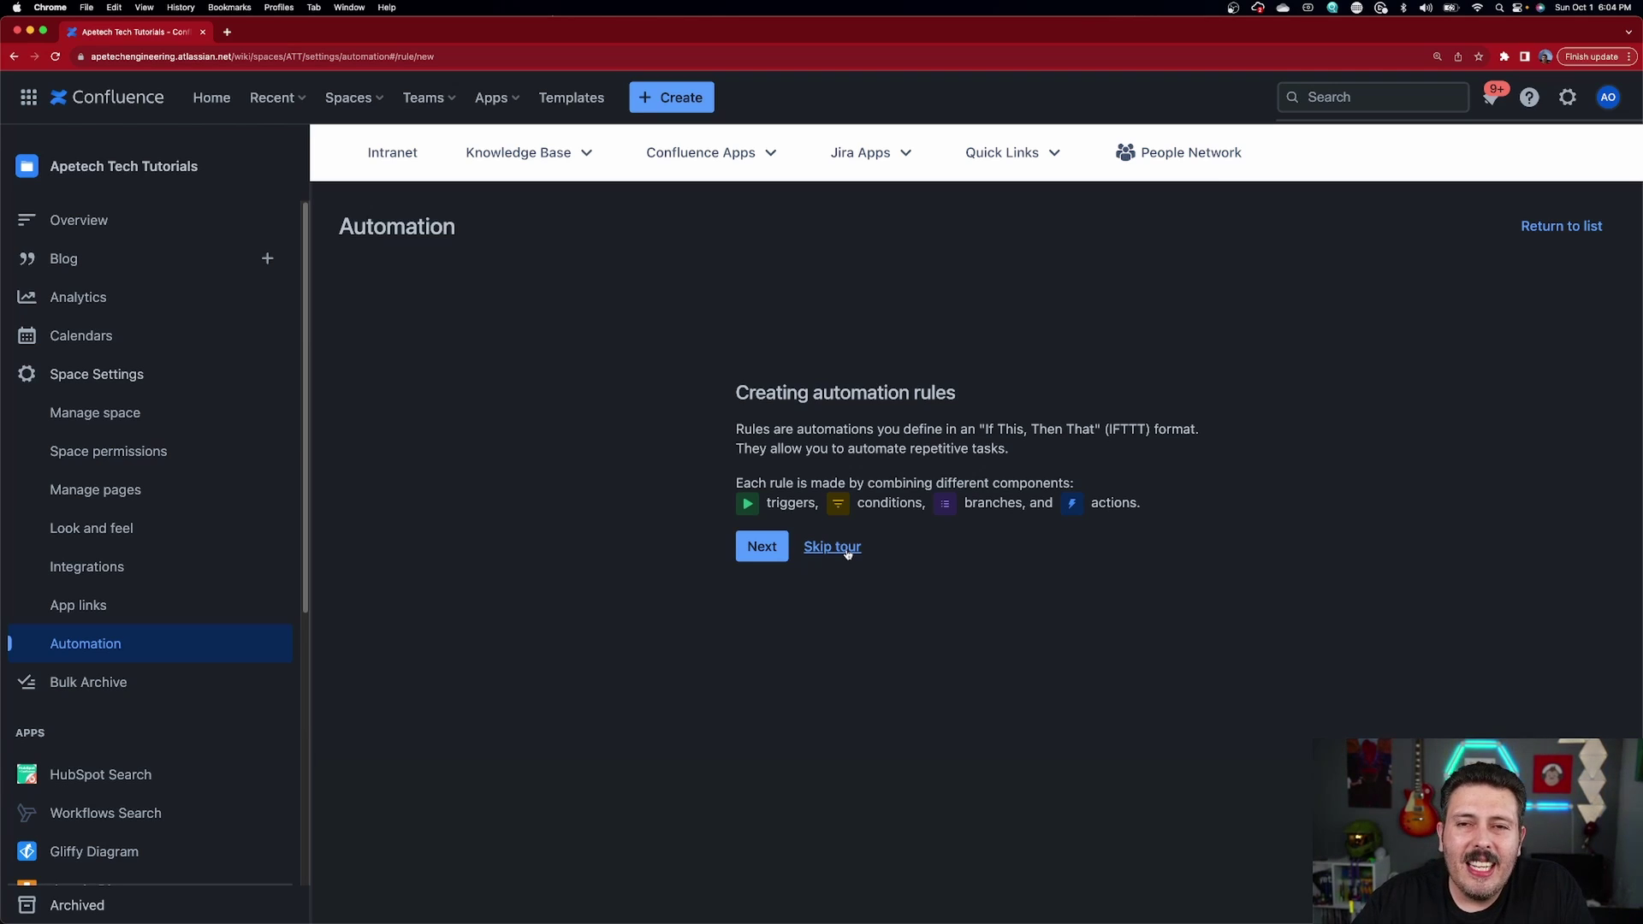
# - Skip the rules introduction tour and look through the available triggers
pyautogui.click(847, 553)
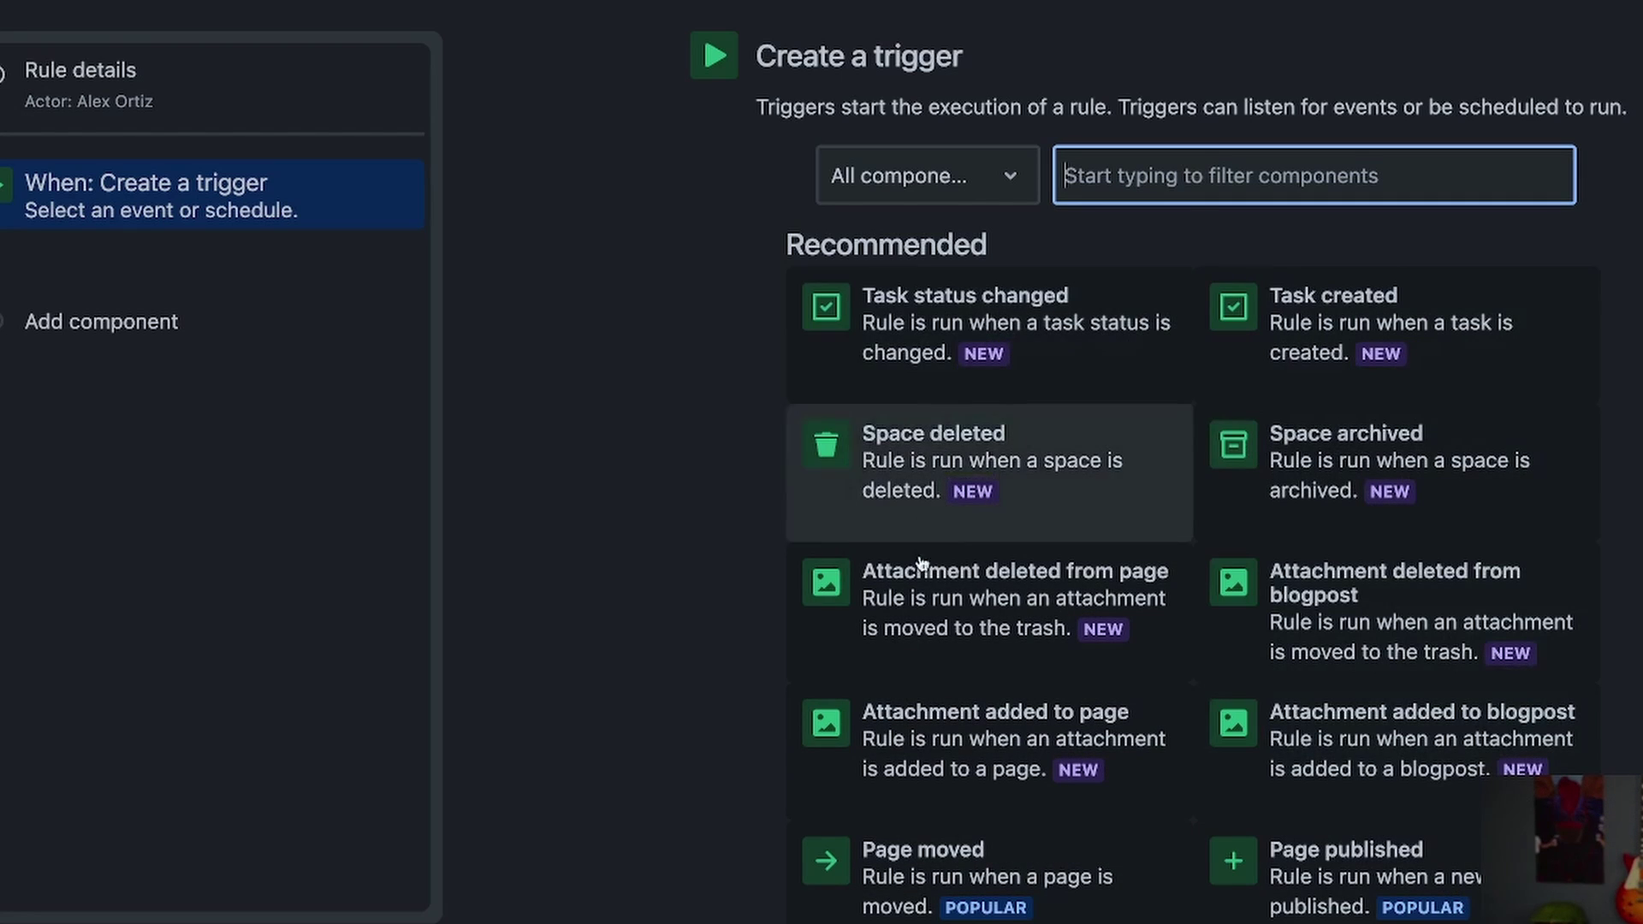
pyautogui.scroll(-2, 1075, 736)
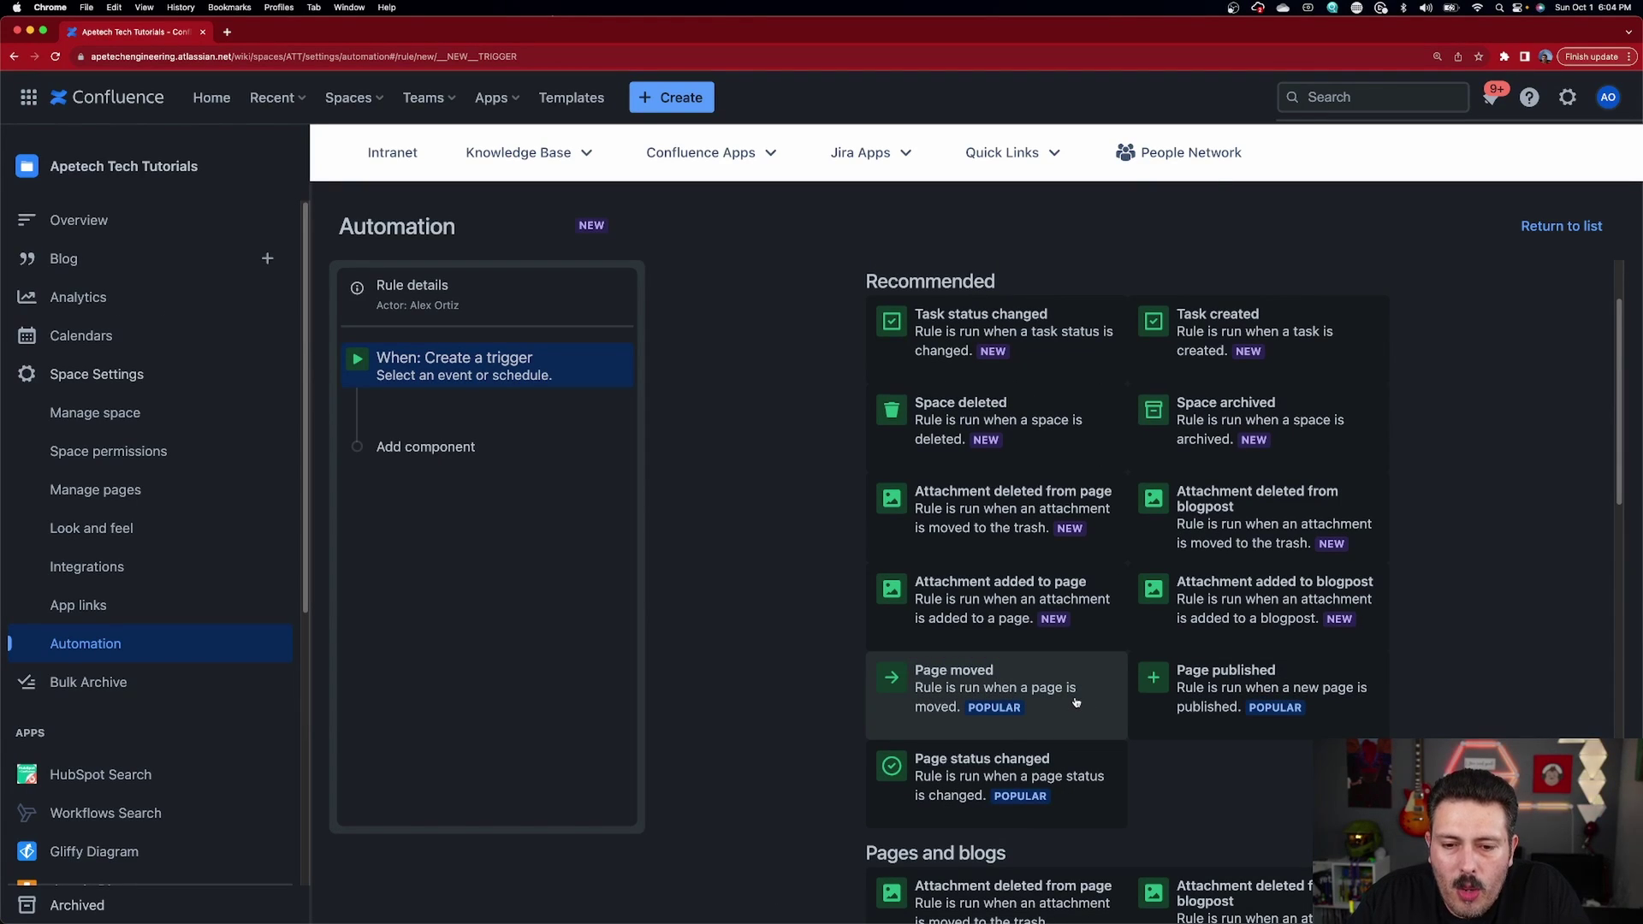
pyautogui.scroll(1, 1076, 702)
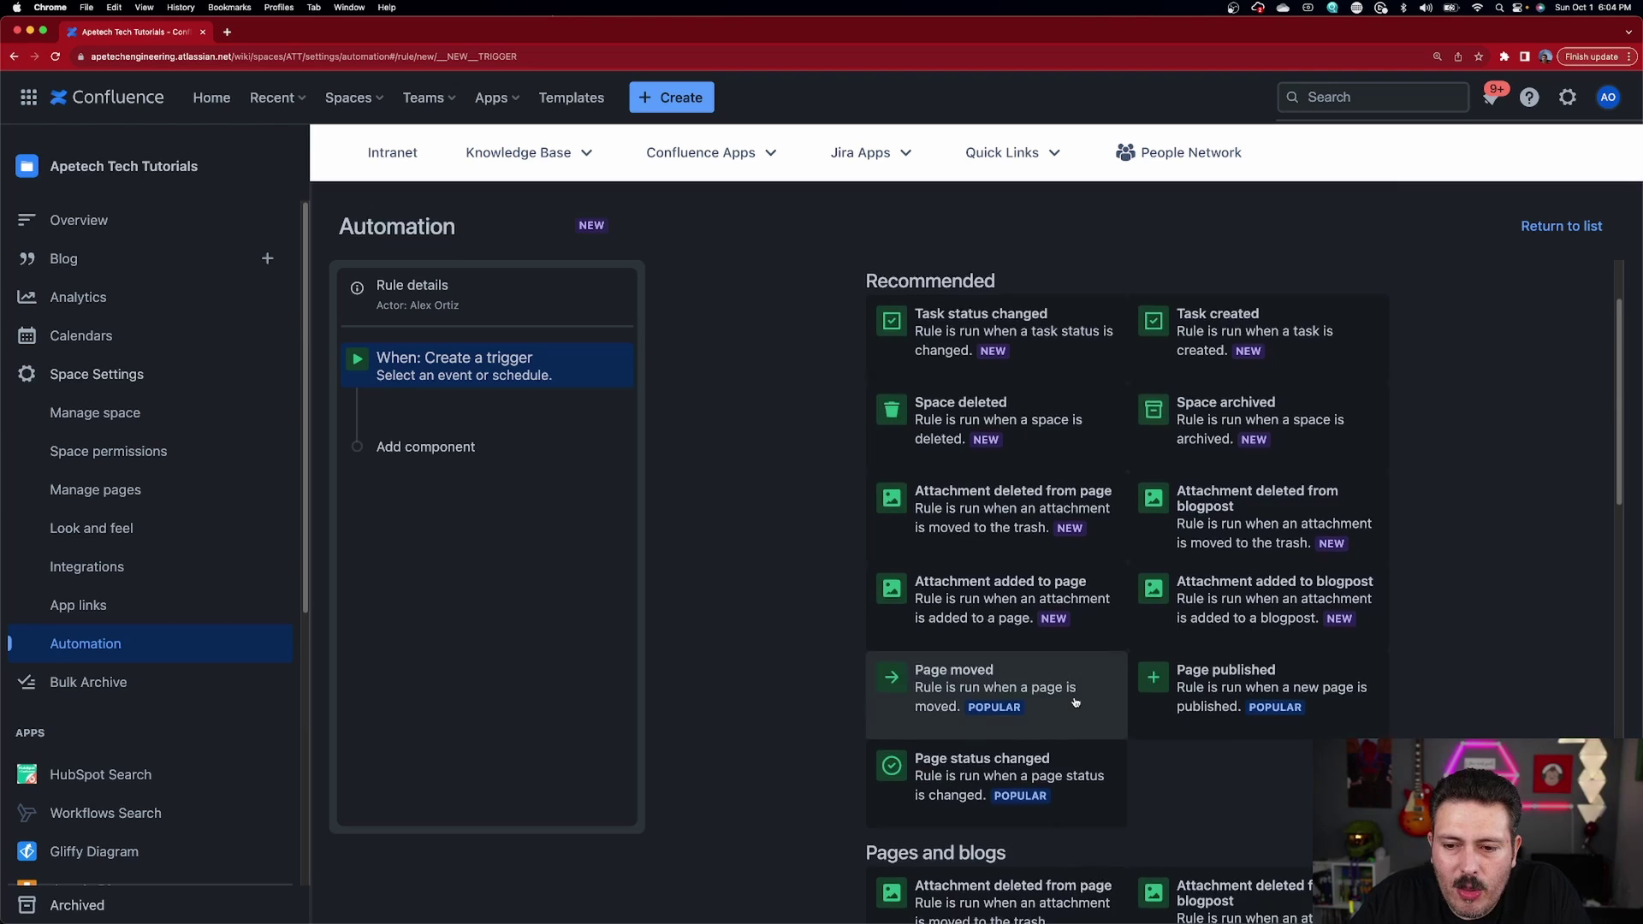
pyautogui.scroll(-1, 1076, 702)
# - Pick the Page published trigger, then try returning to the rule list but keep the unsaved rule
pyautogui.click(1243, 655)
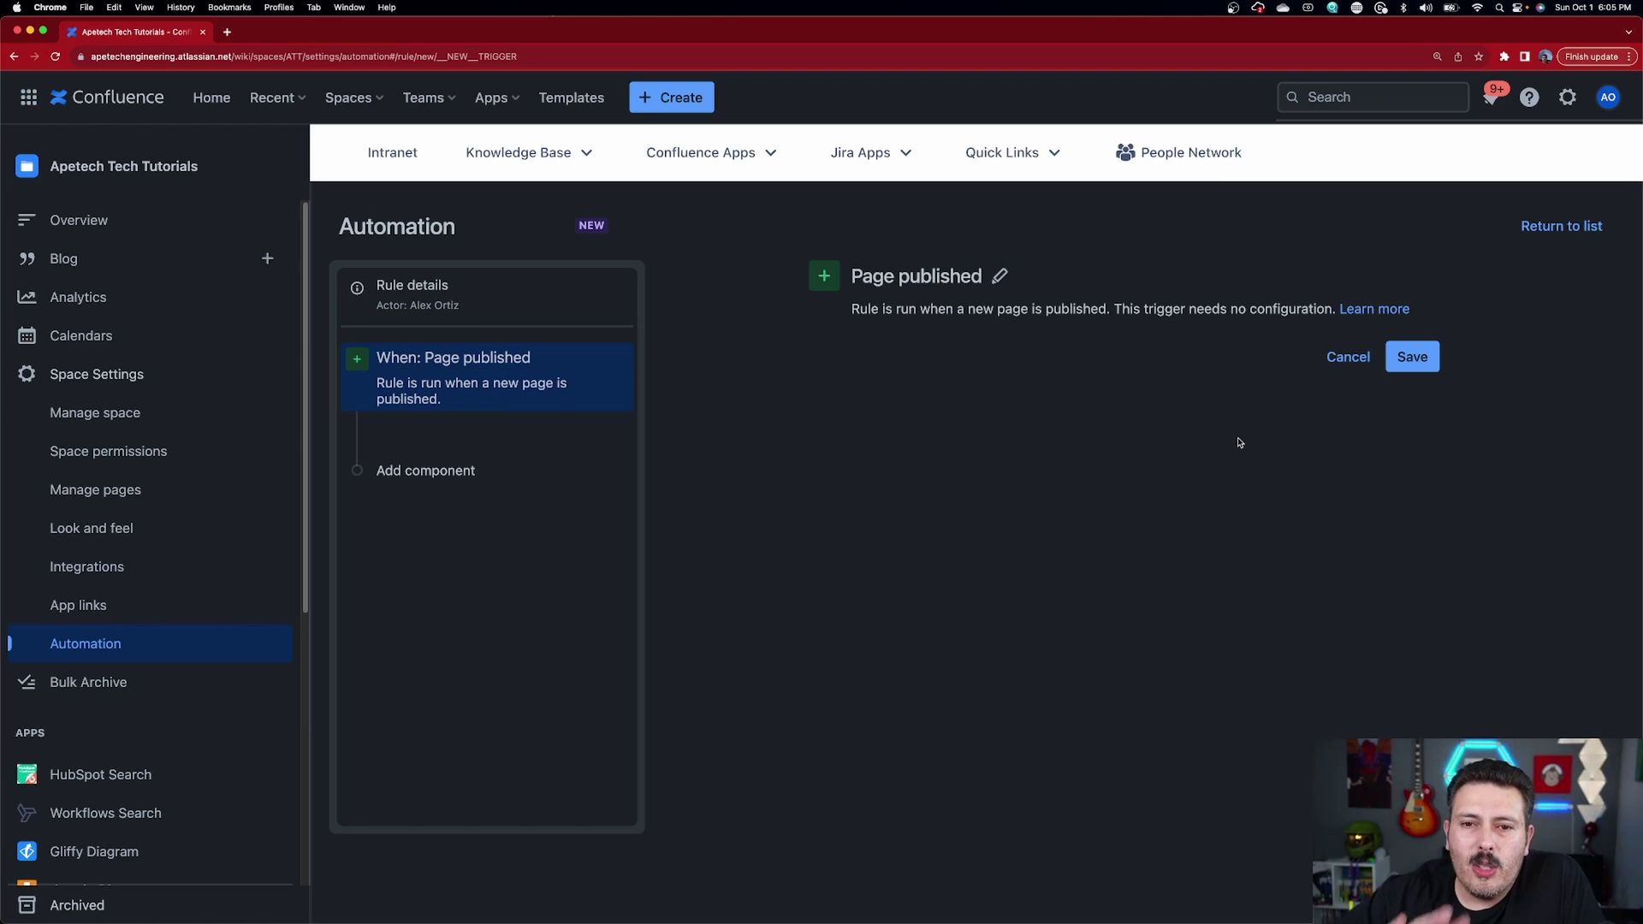
pyautogui.click(1555, 225)
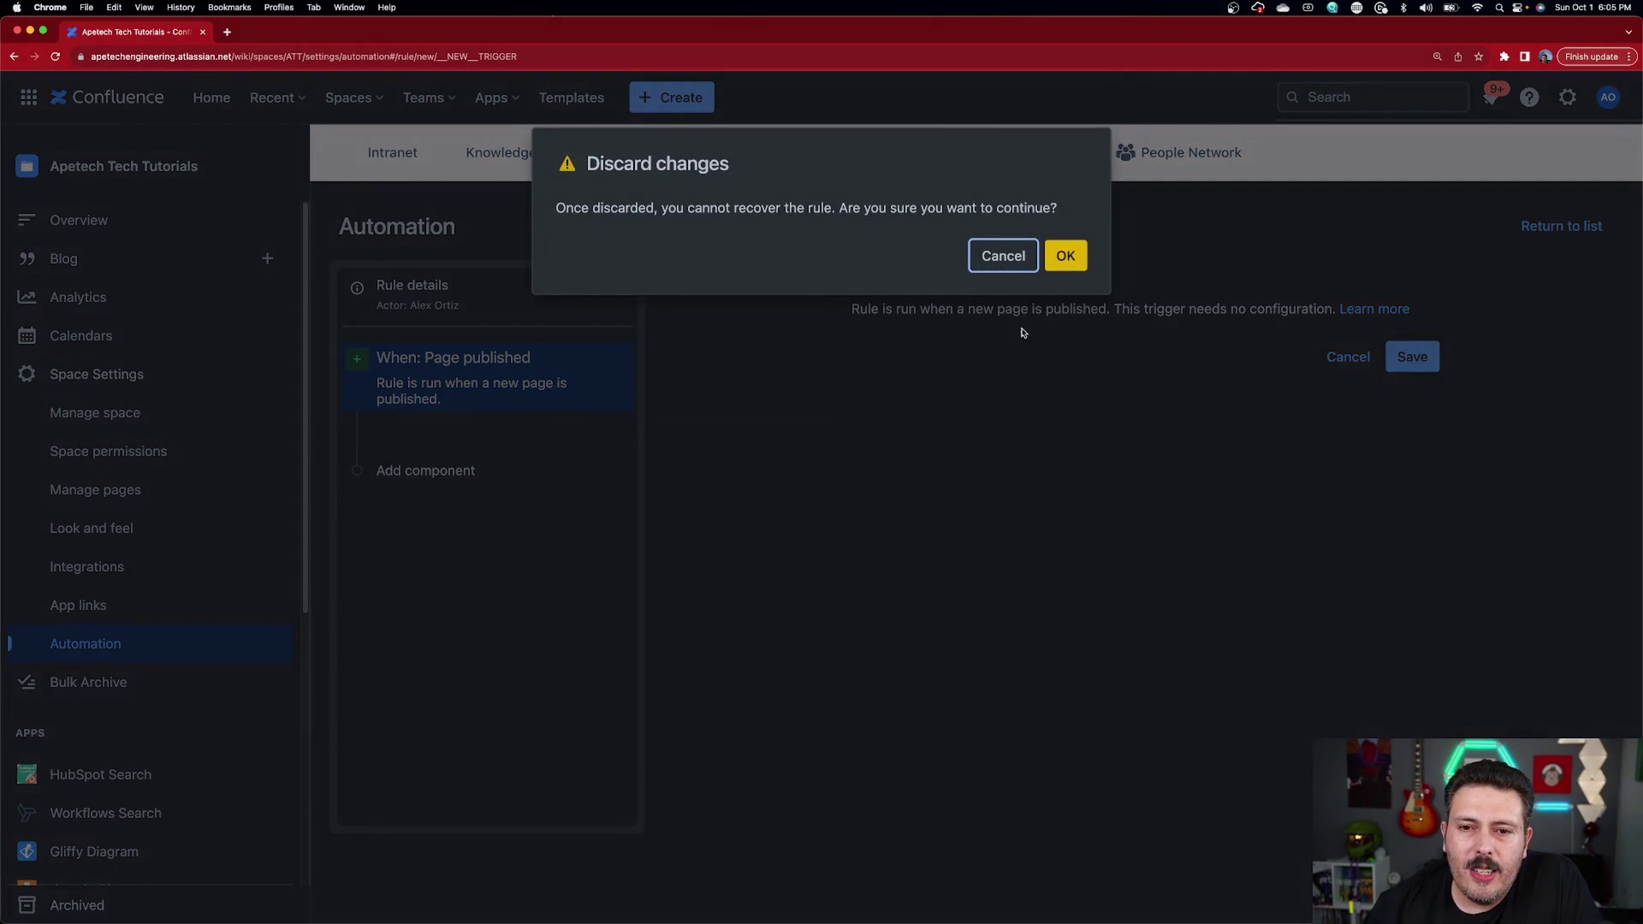
pyautogui.click(1025, 257)
# - Reopen the trigger choices and browse the pages and blogs, task, space, schedule and webhook triggers
pyautogui.click(995, 279)
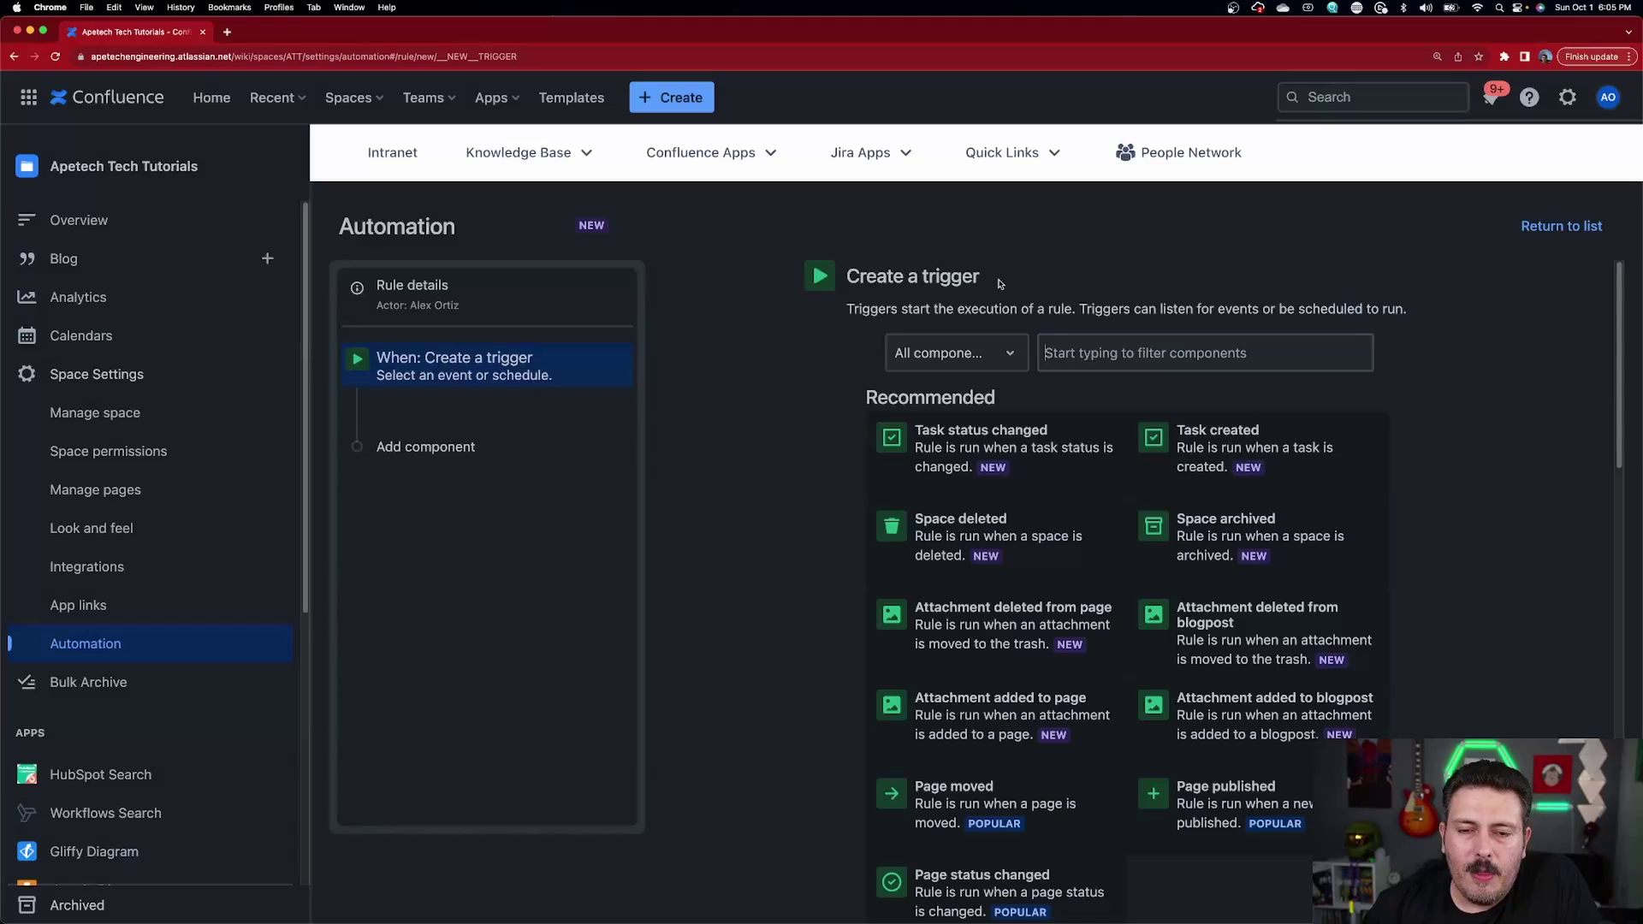
pyautogui.scroll(-4, 1159, 616)
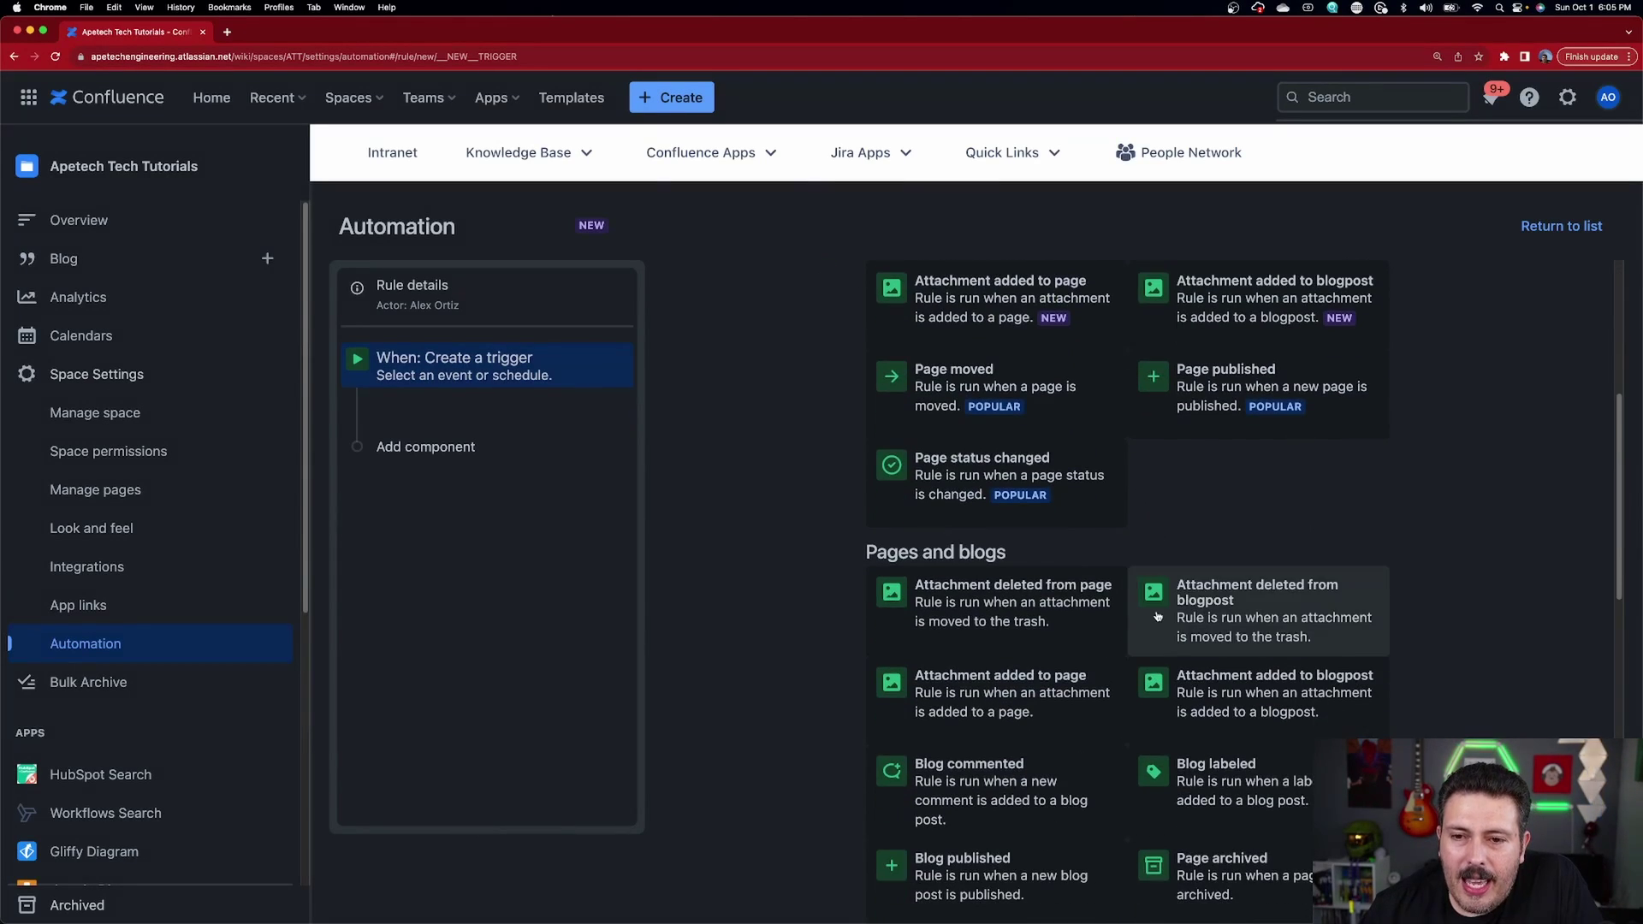
pyautogui.scroll(5, 1065, 576)
pyautogui.scroll(-1, 1224, 631)
pyautogui.scroll(-6, 1223, 631)
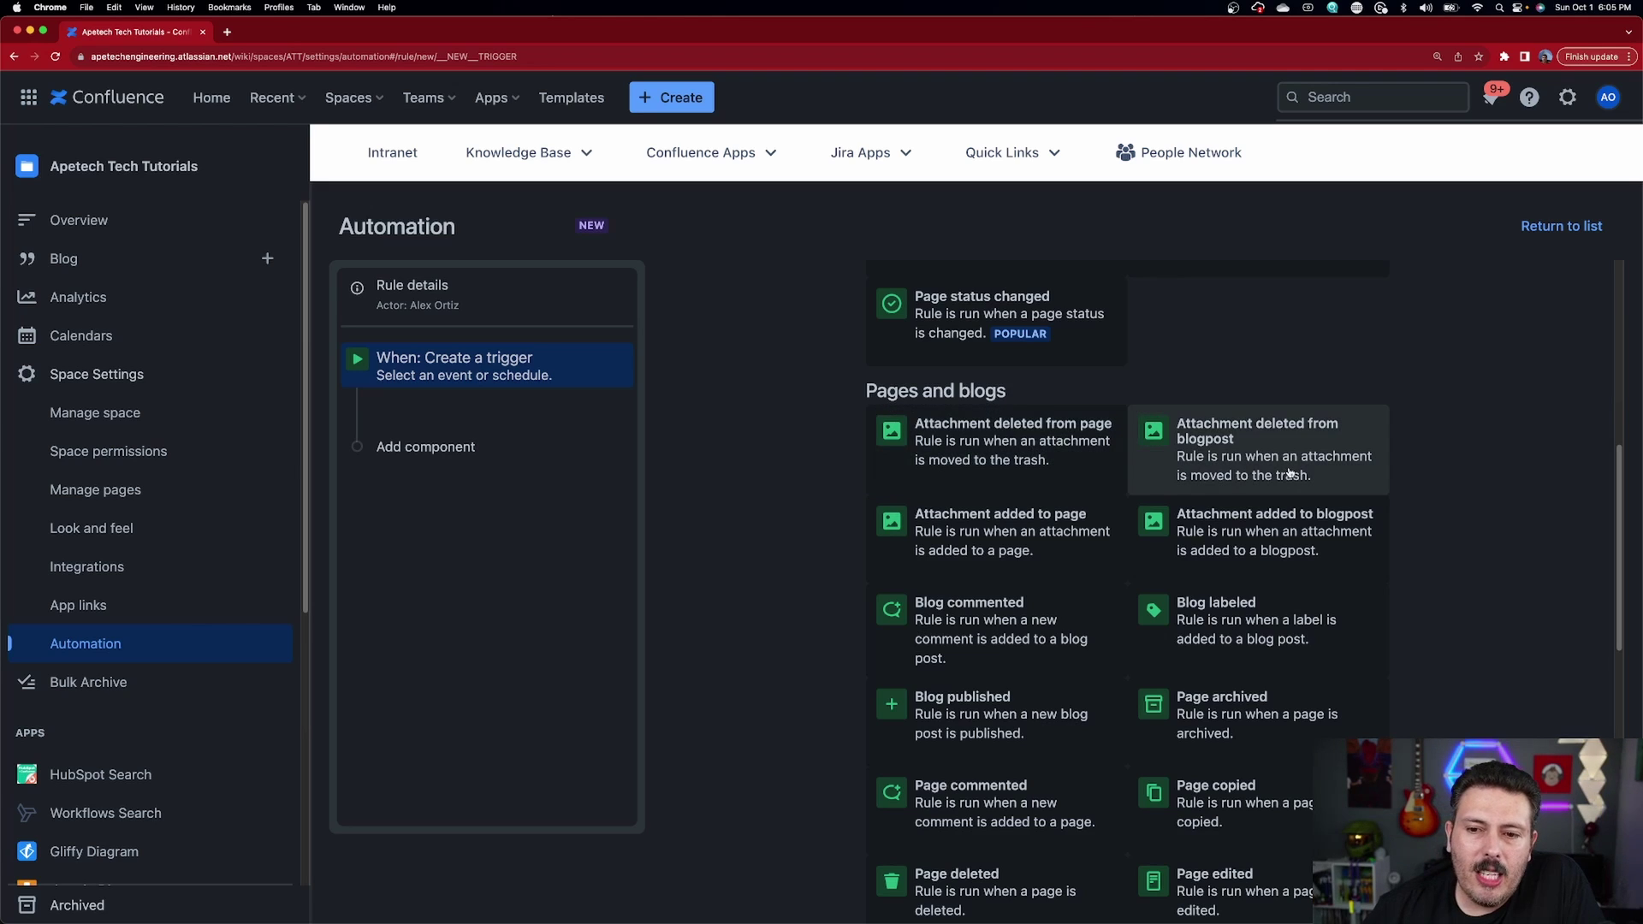
pyautogui.scroll(-2, 1198, 470)
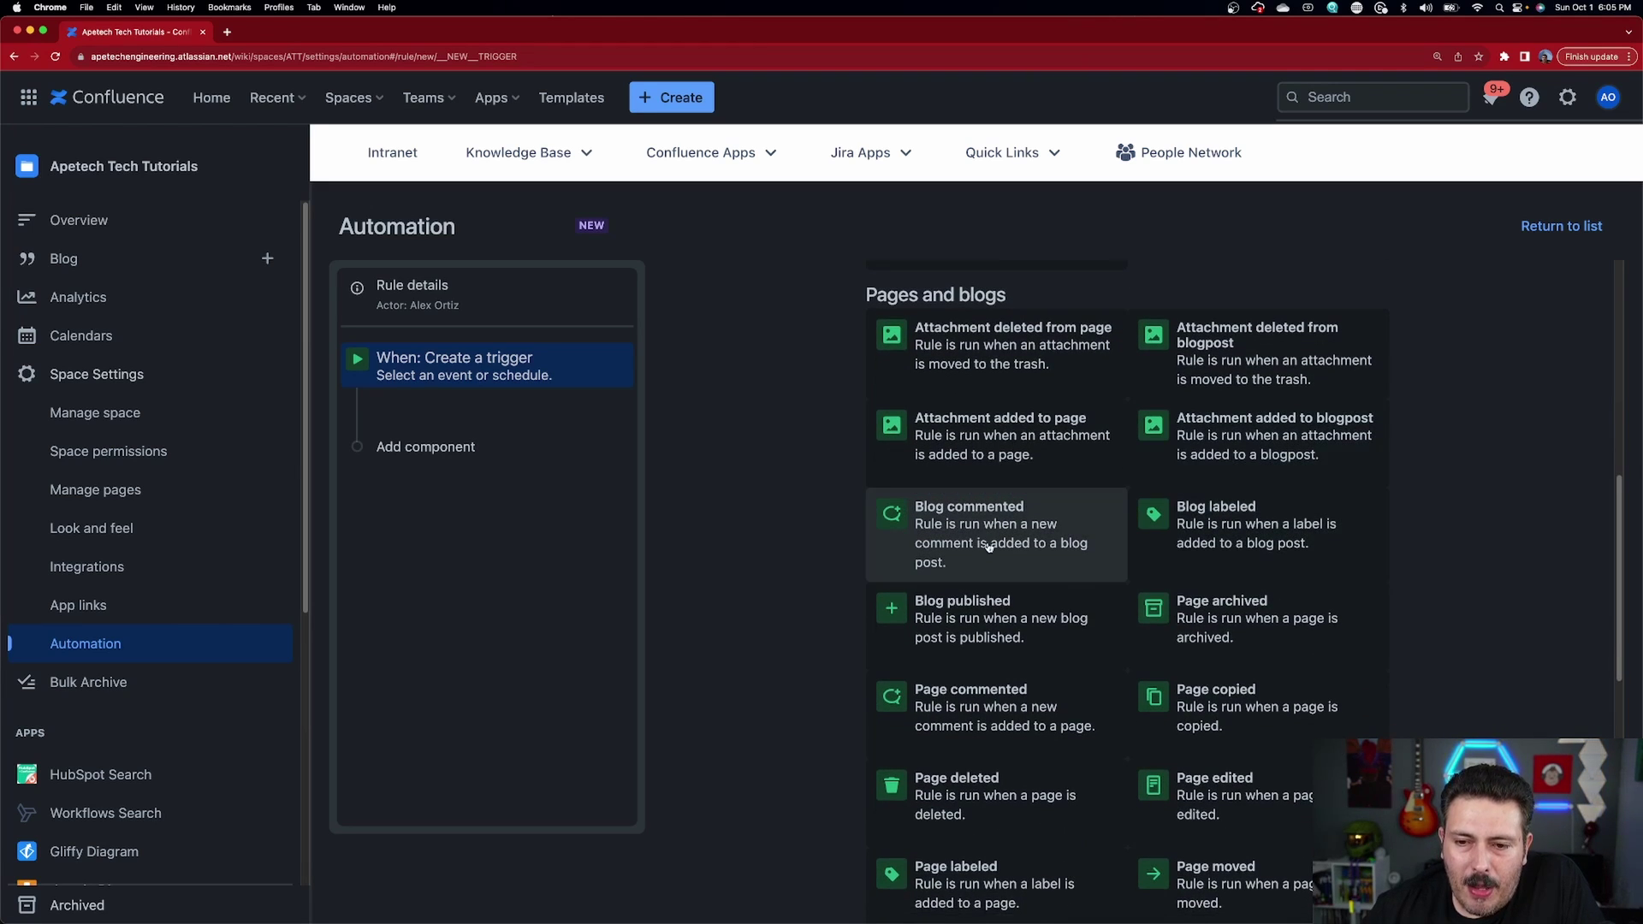
pyautogui.scroll(-2, 1289, 528)
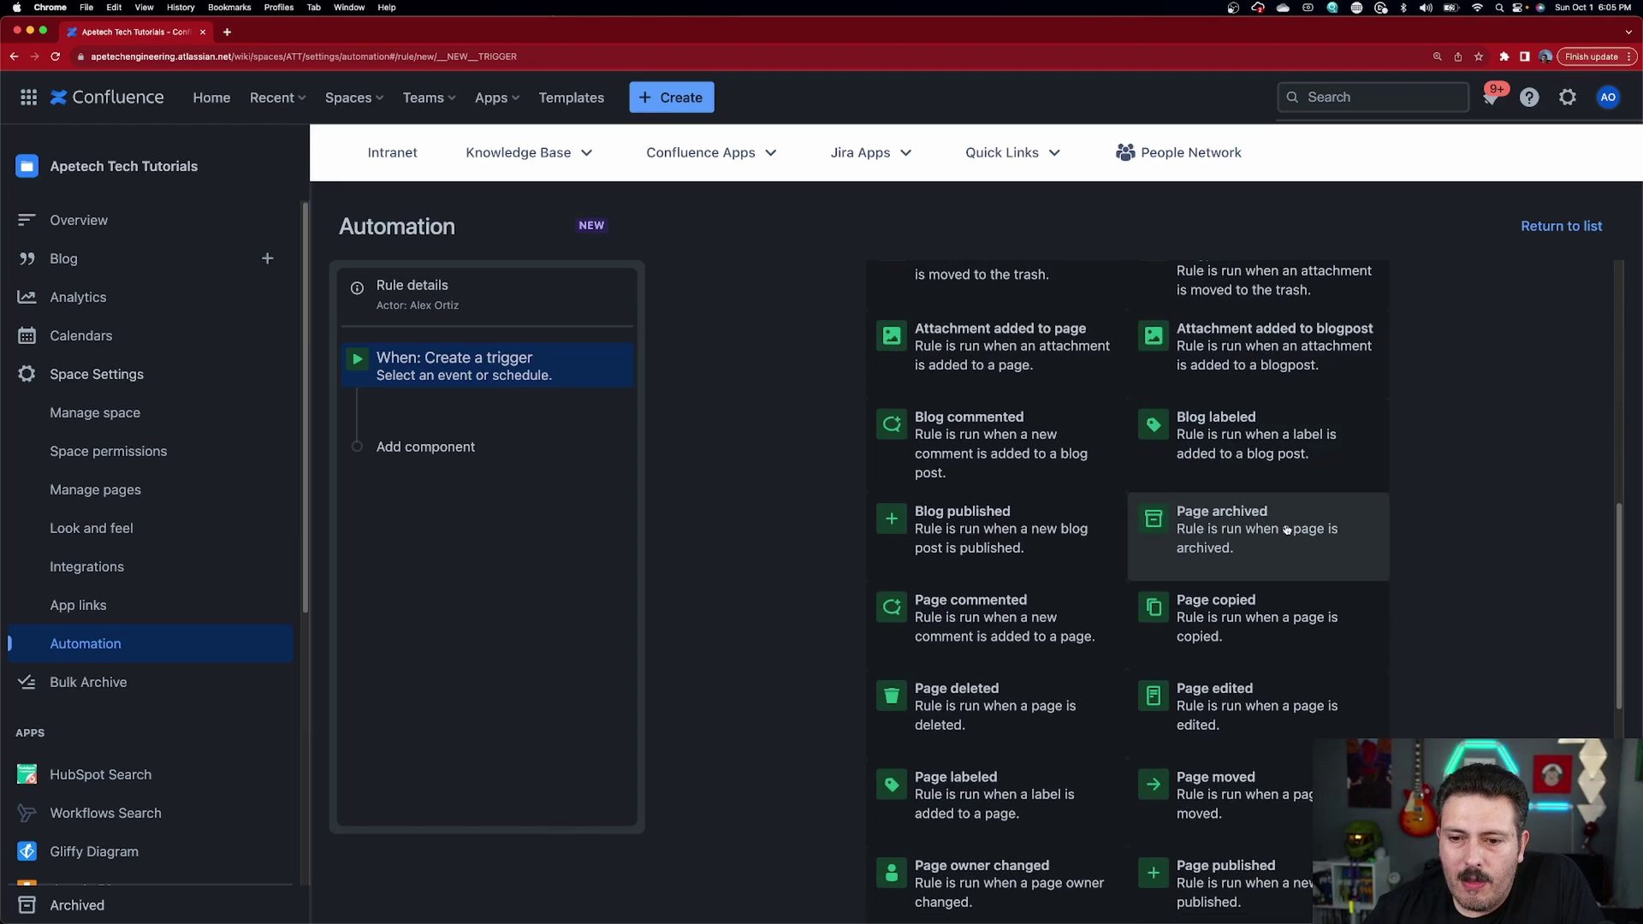
pyautogui.scroll(-2, 1287, 530)
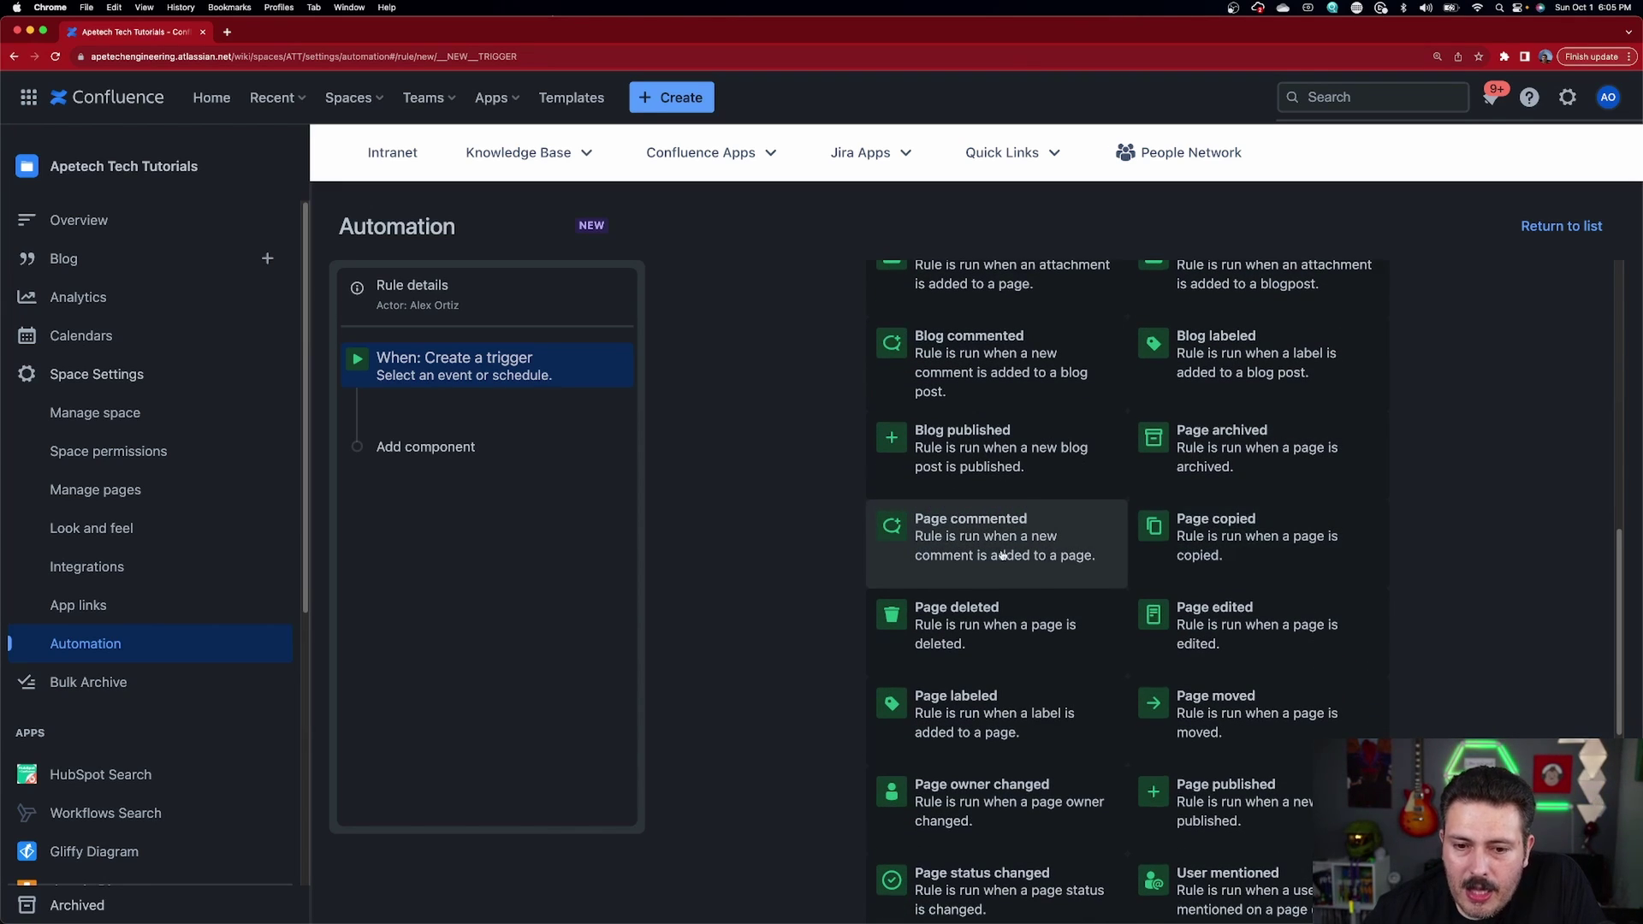
pyautogui.scroll(-3, 1003, 555)
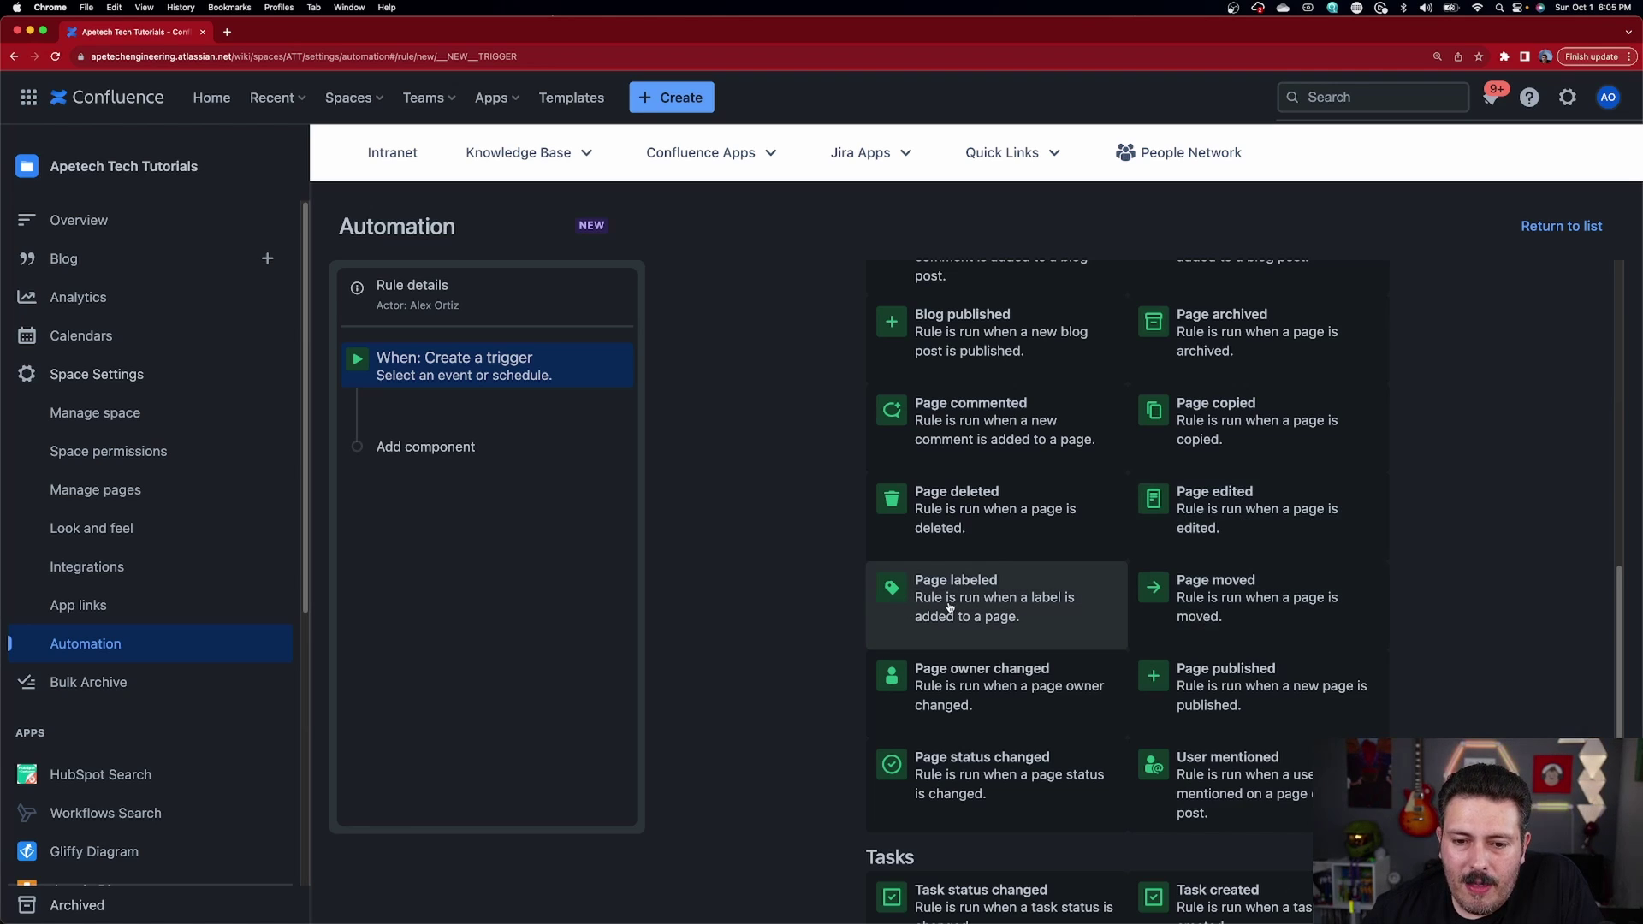
pyautogui.scroll(-2, 944, 605)
pyautogui.scroll(-5, 1005, 637)
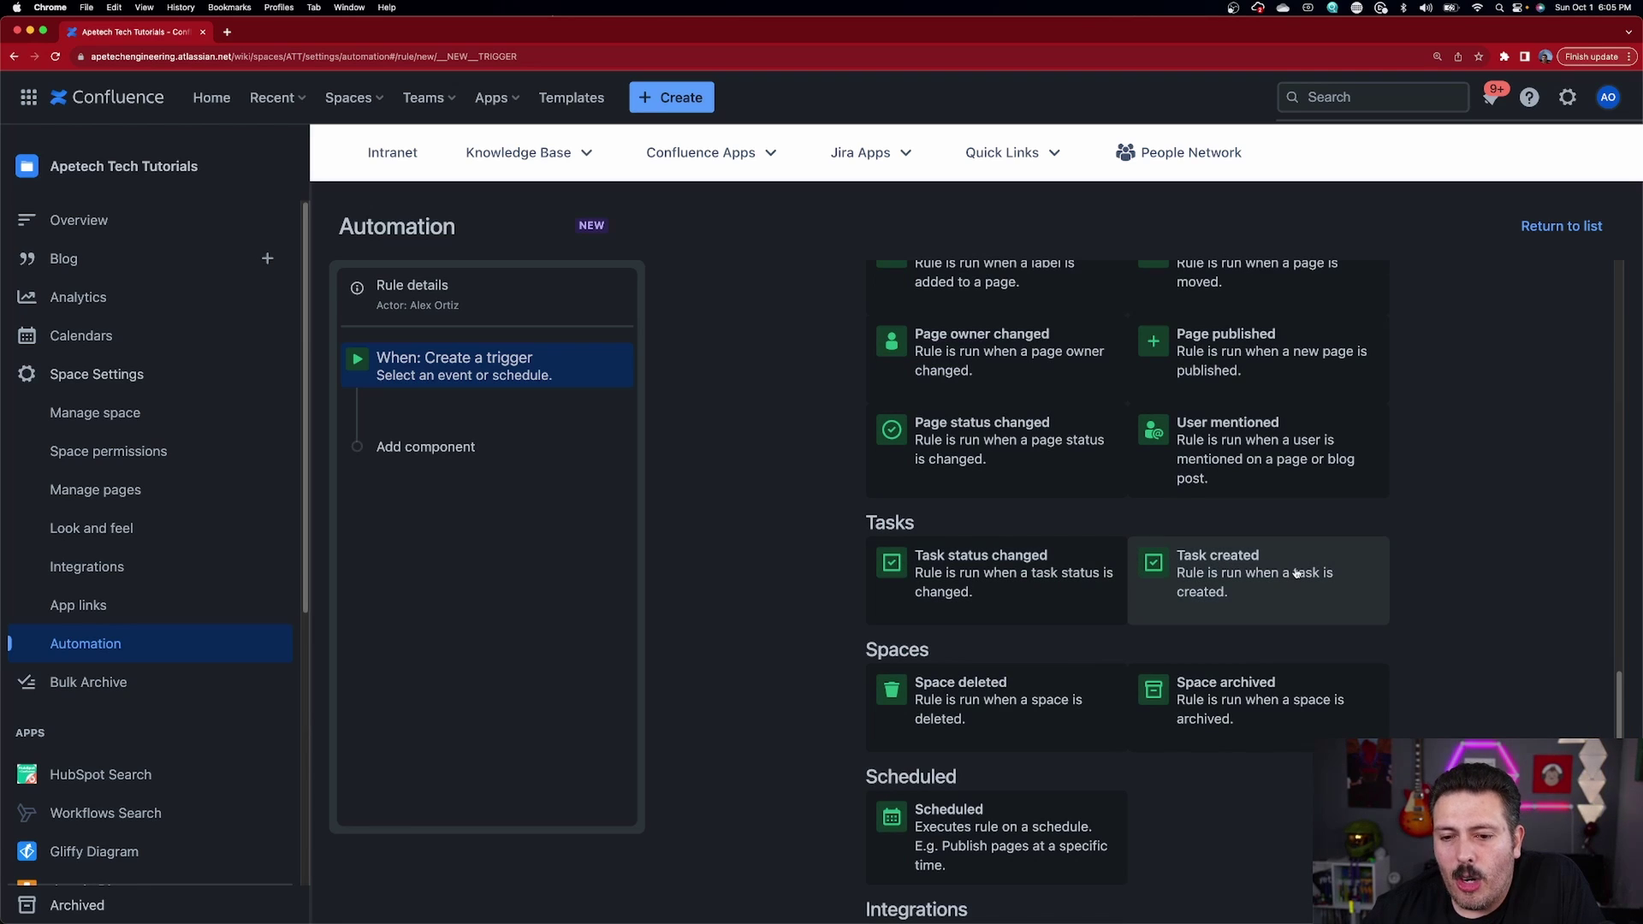
pyautogui.scroll(-3, 962, 579)
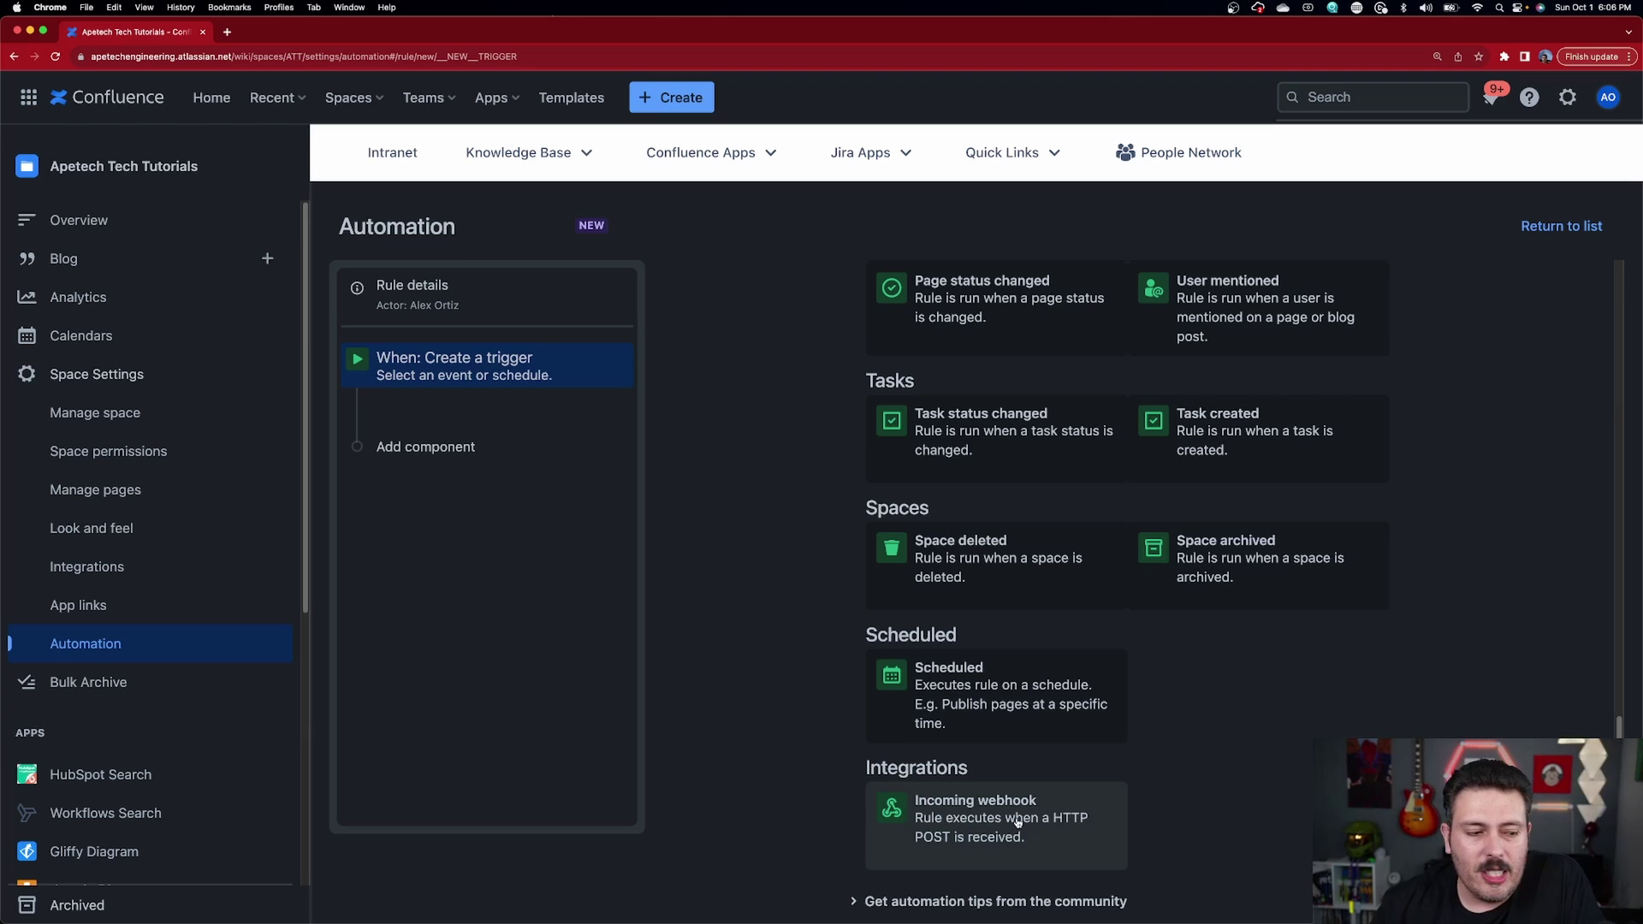
pyautogui.scroll(10, 1053, 770)
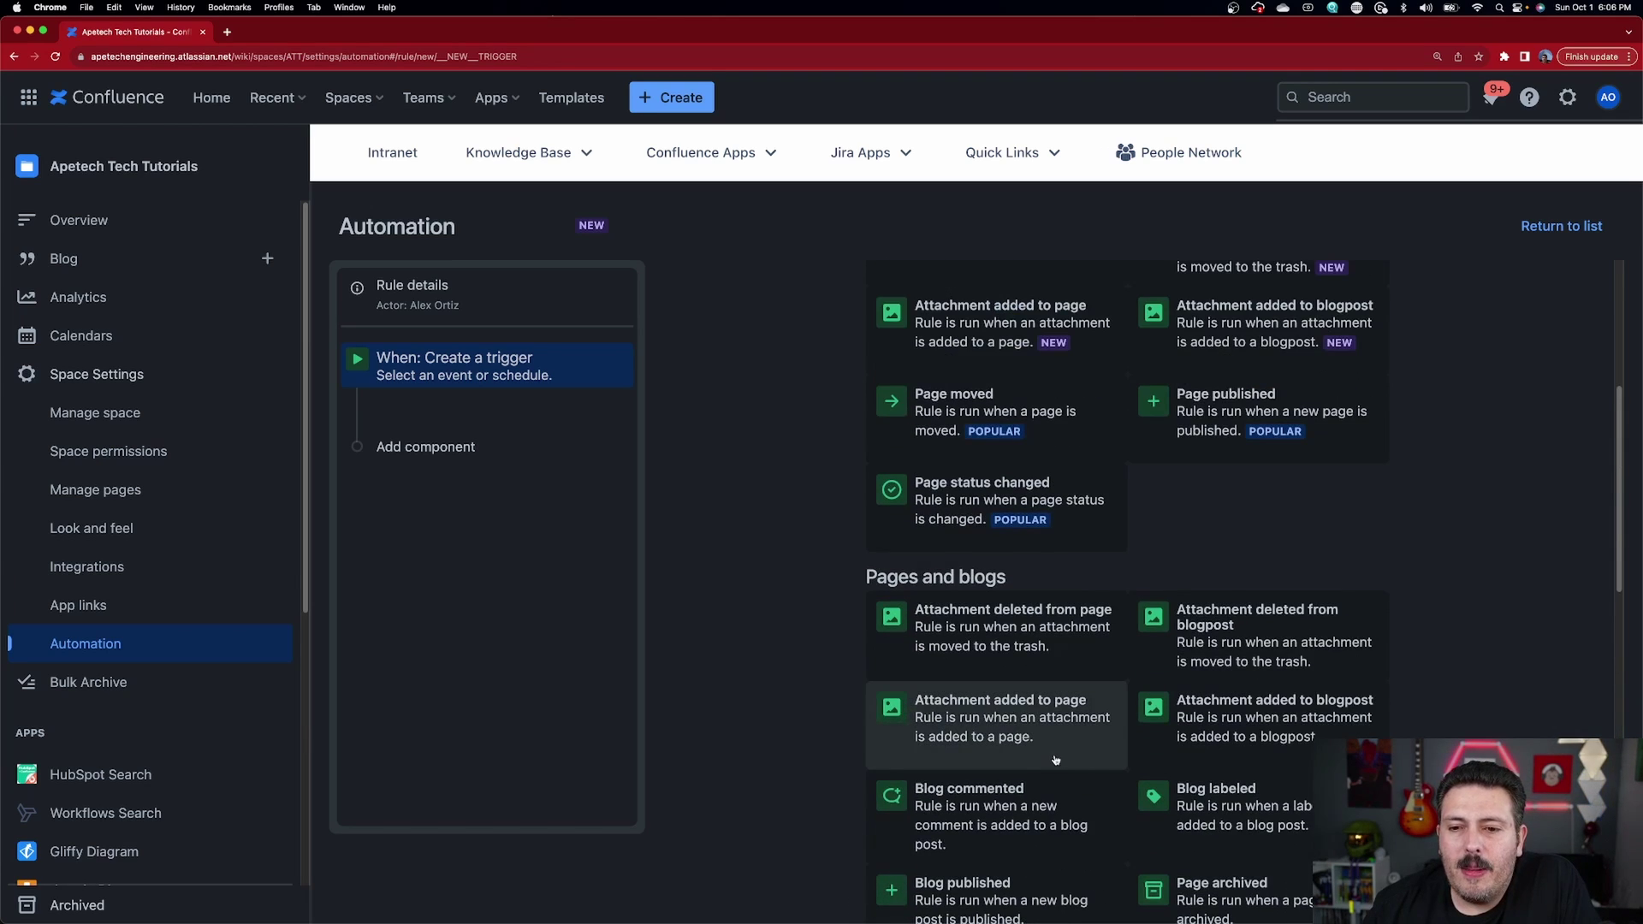
# - Set 'Page published' as the rule's trigger so it reads 'When: Page published'
pyautogui.click(1220, 490)
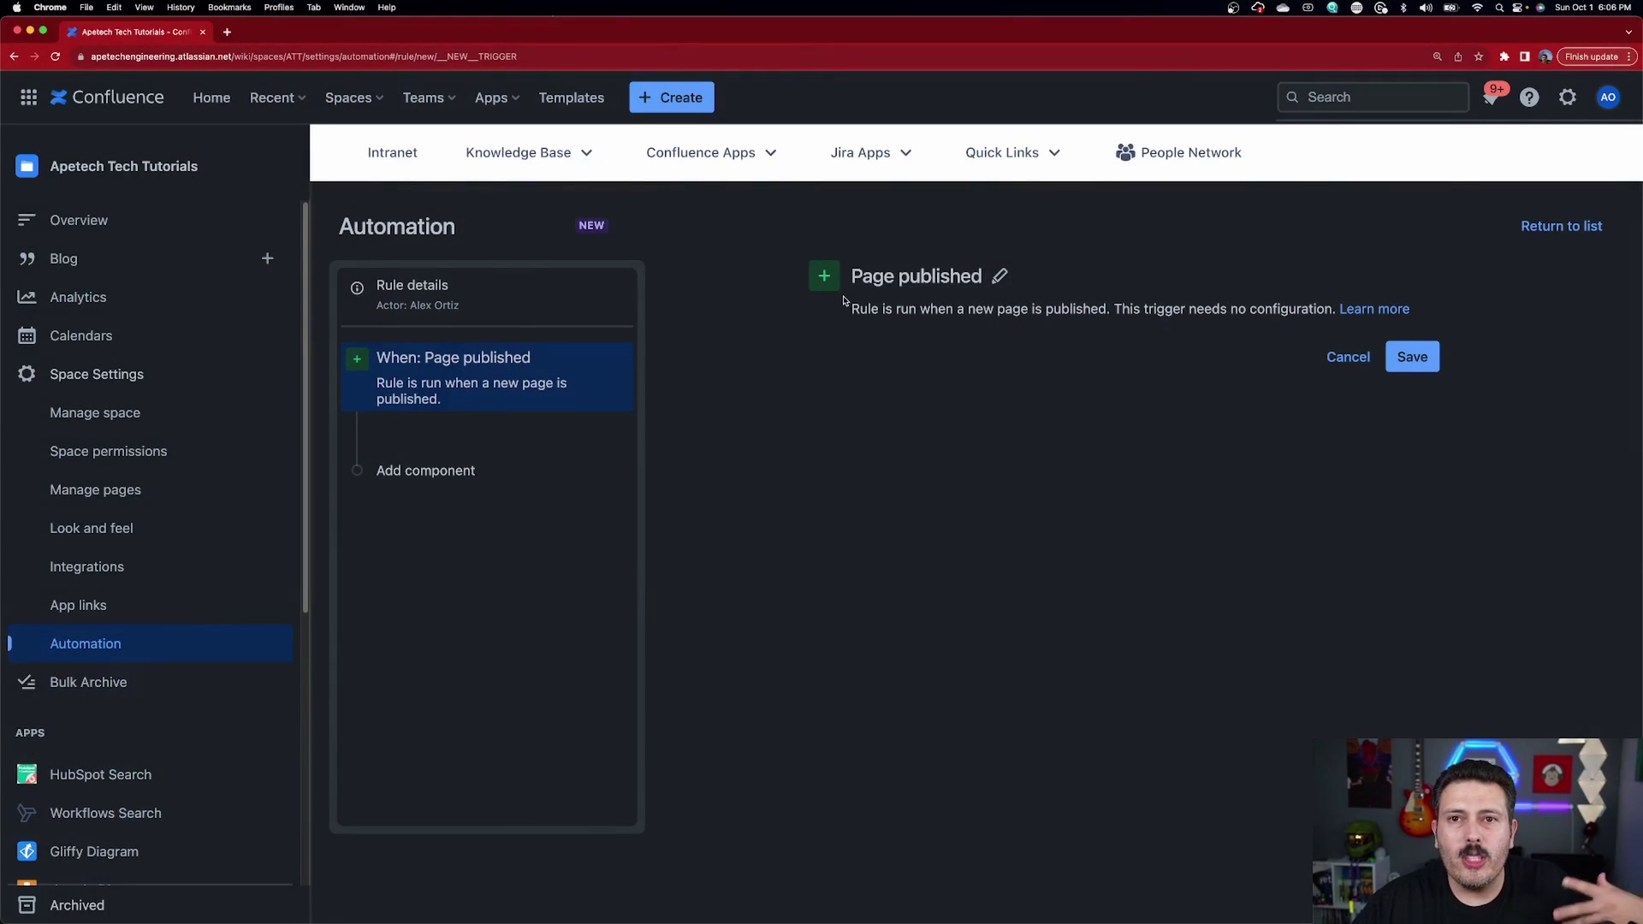
# - Save the Page published trigger, then add and delete a FOR EACH branch
pyautogui.click(1412, 356)
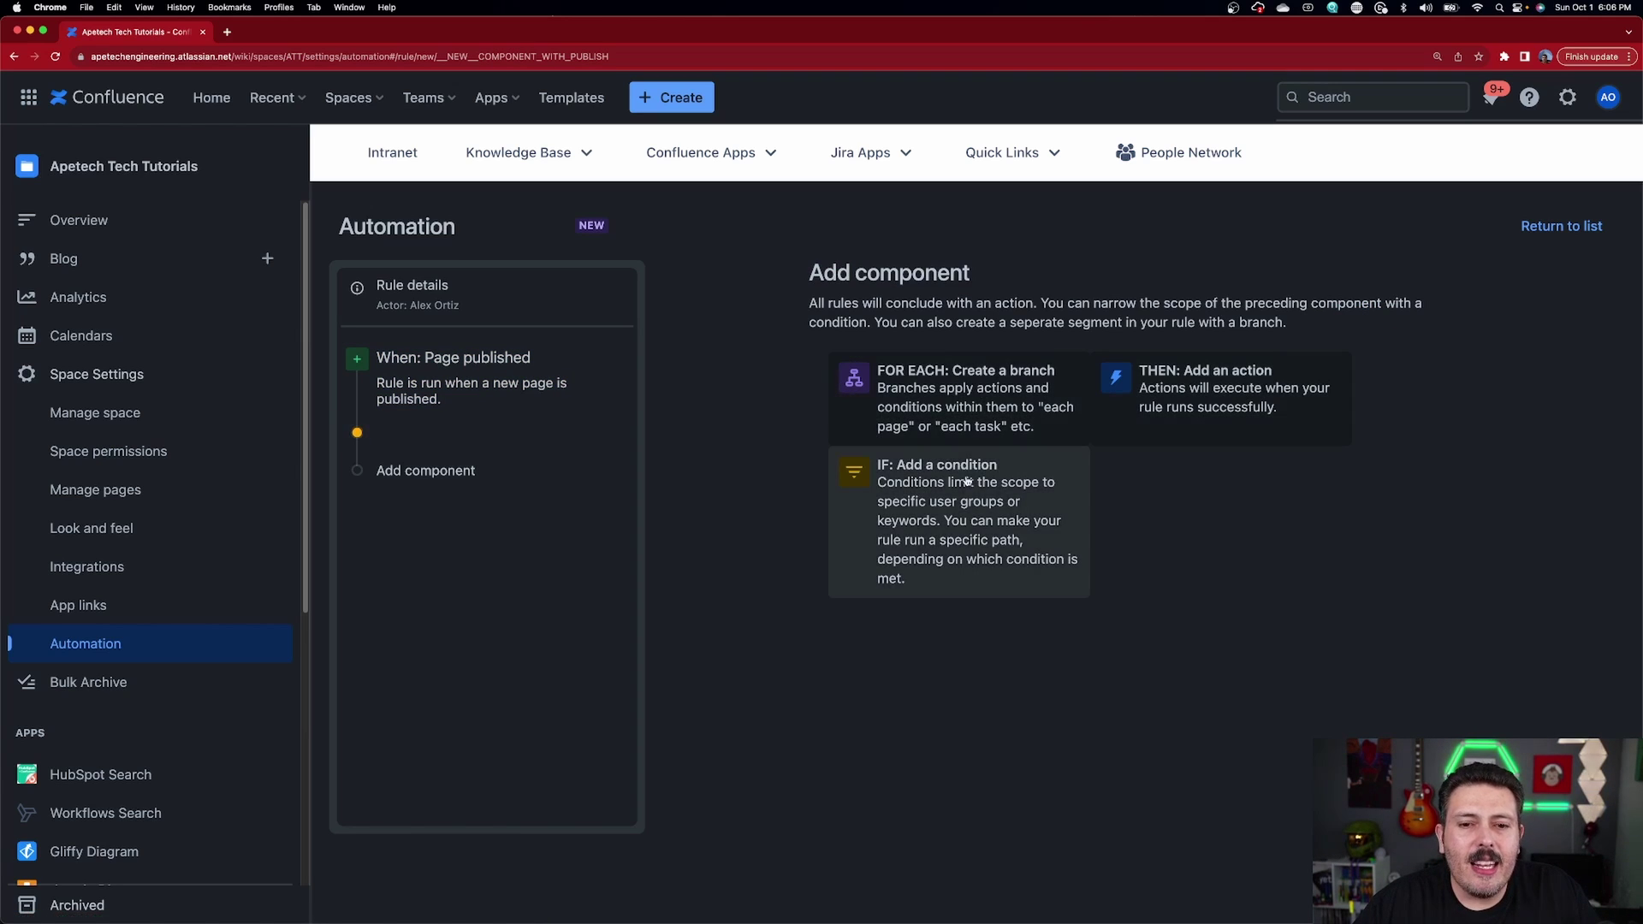
pyautogui.click(981, 399)
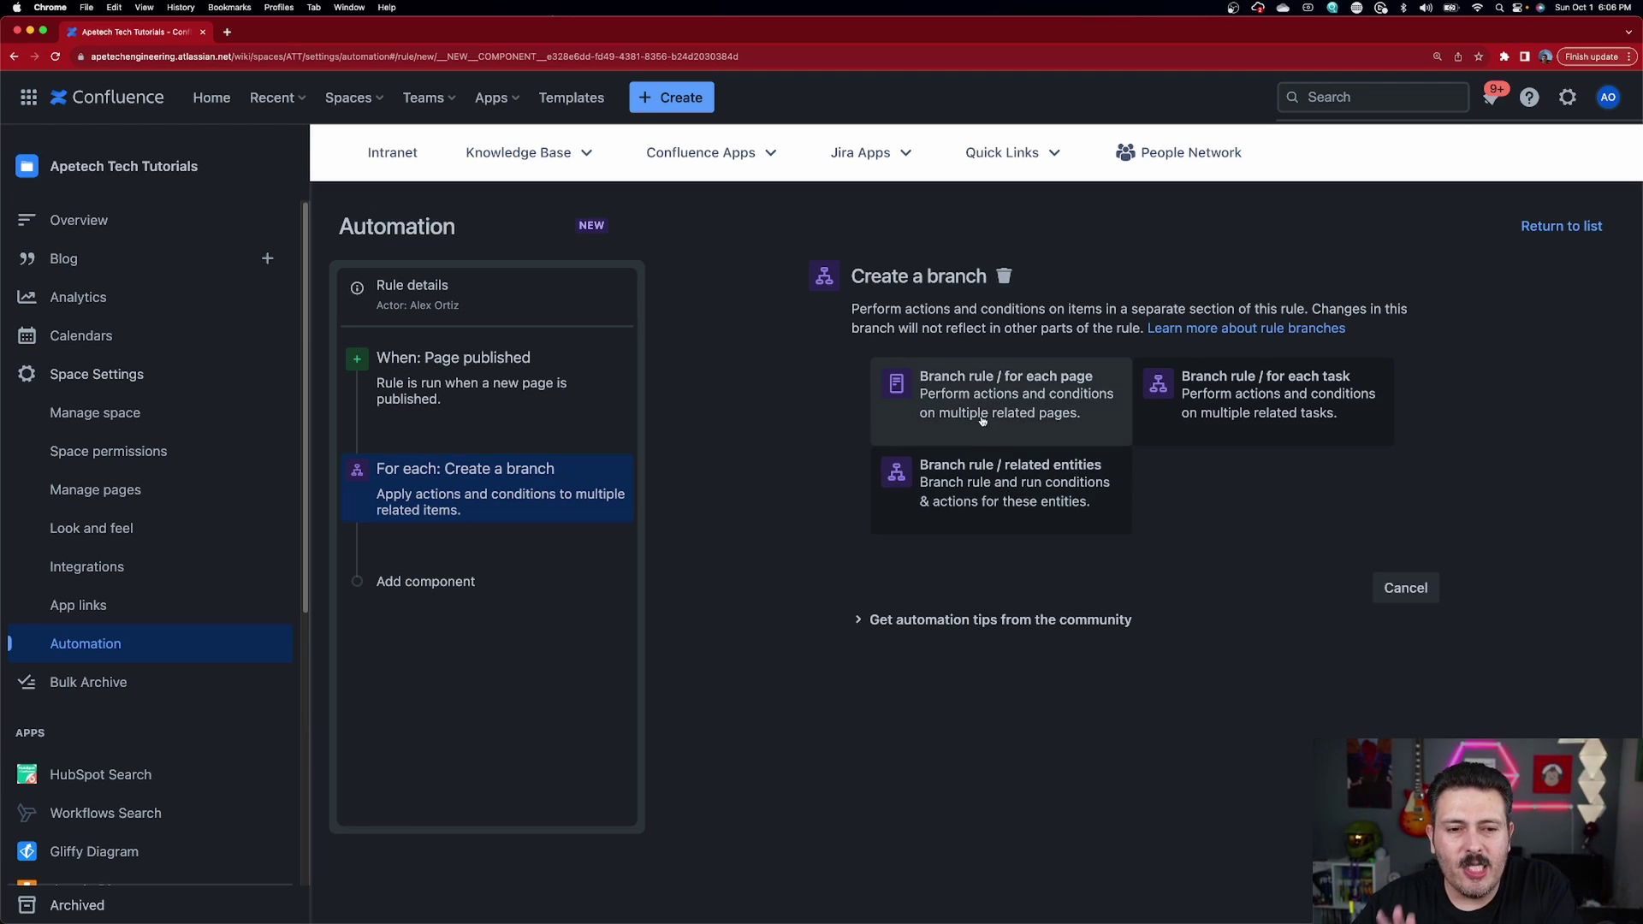
pyautogui.click(1005, 276)
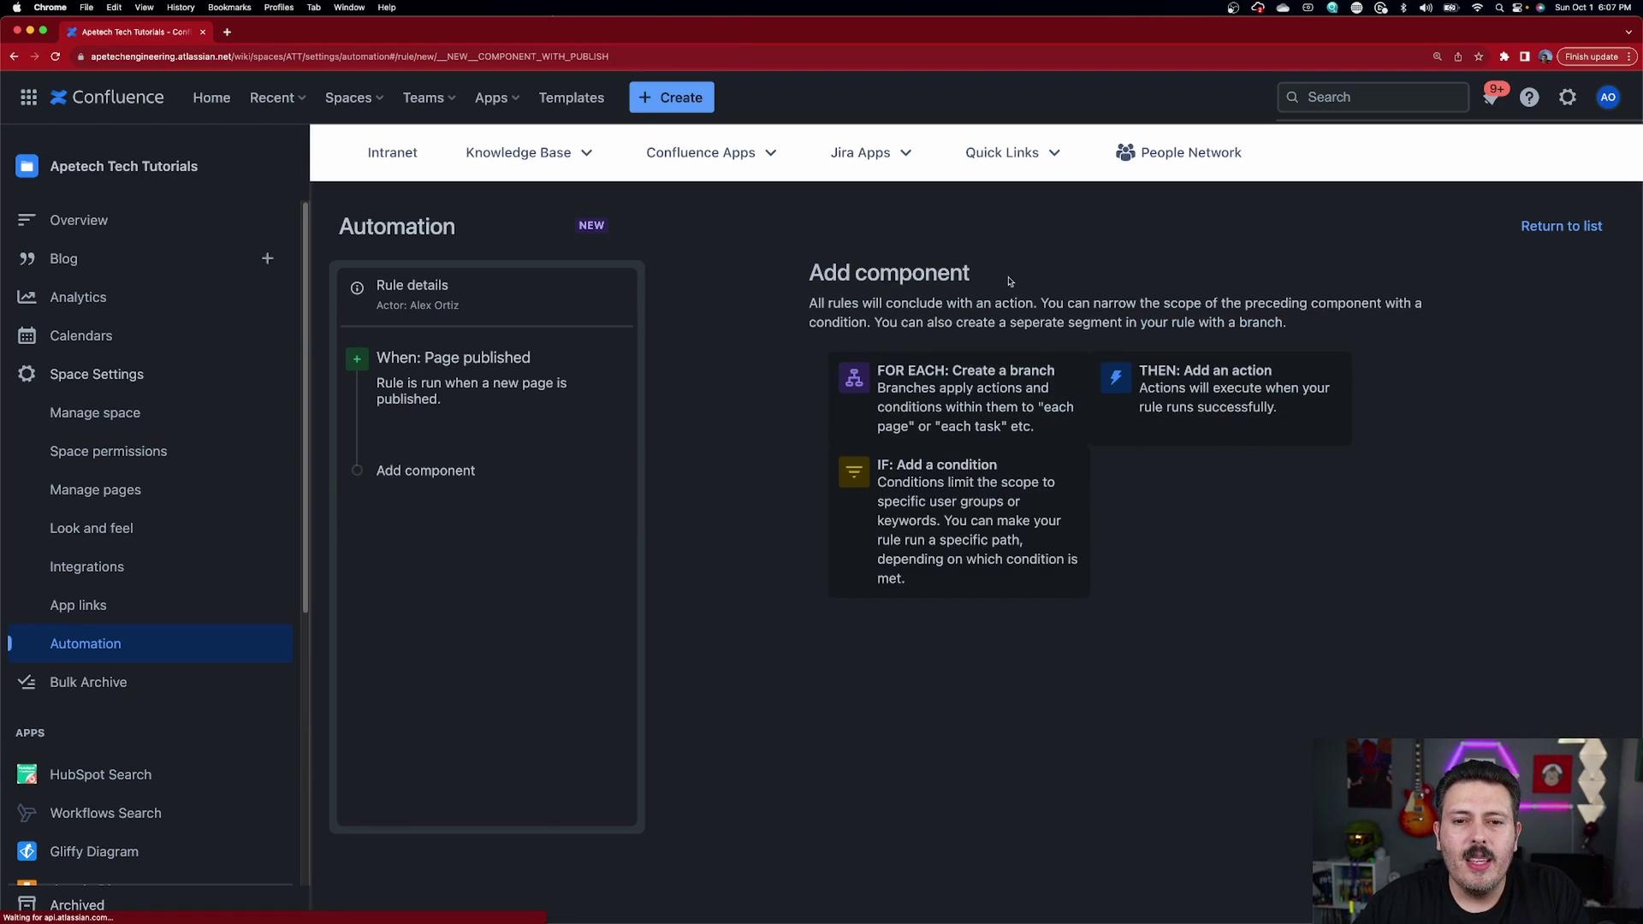
# - Add and save a User condition requiring the triggering user to be one specific person
pyautogui.click(985, 526)
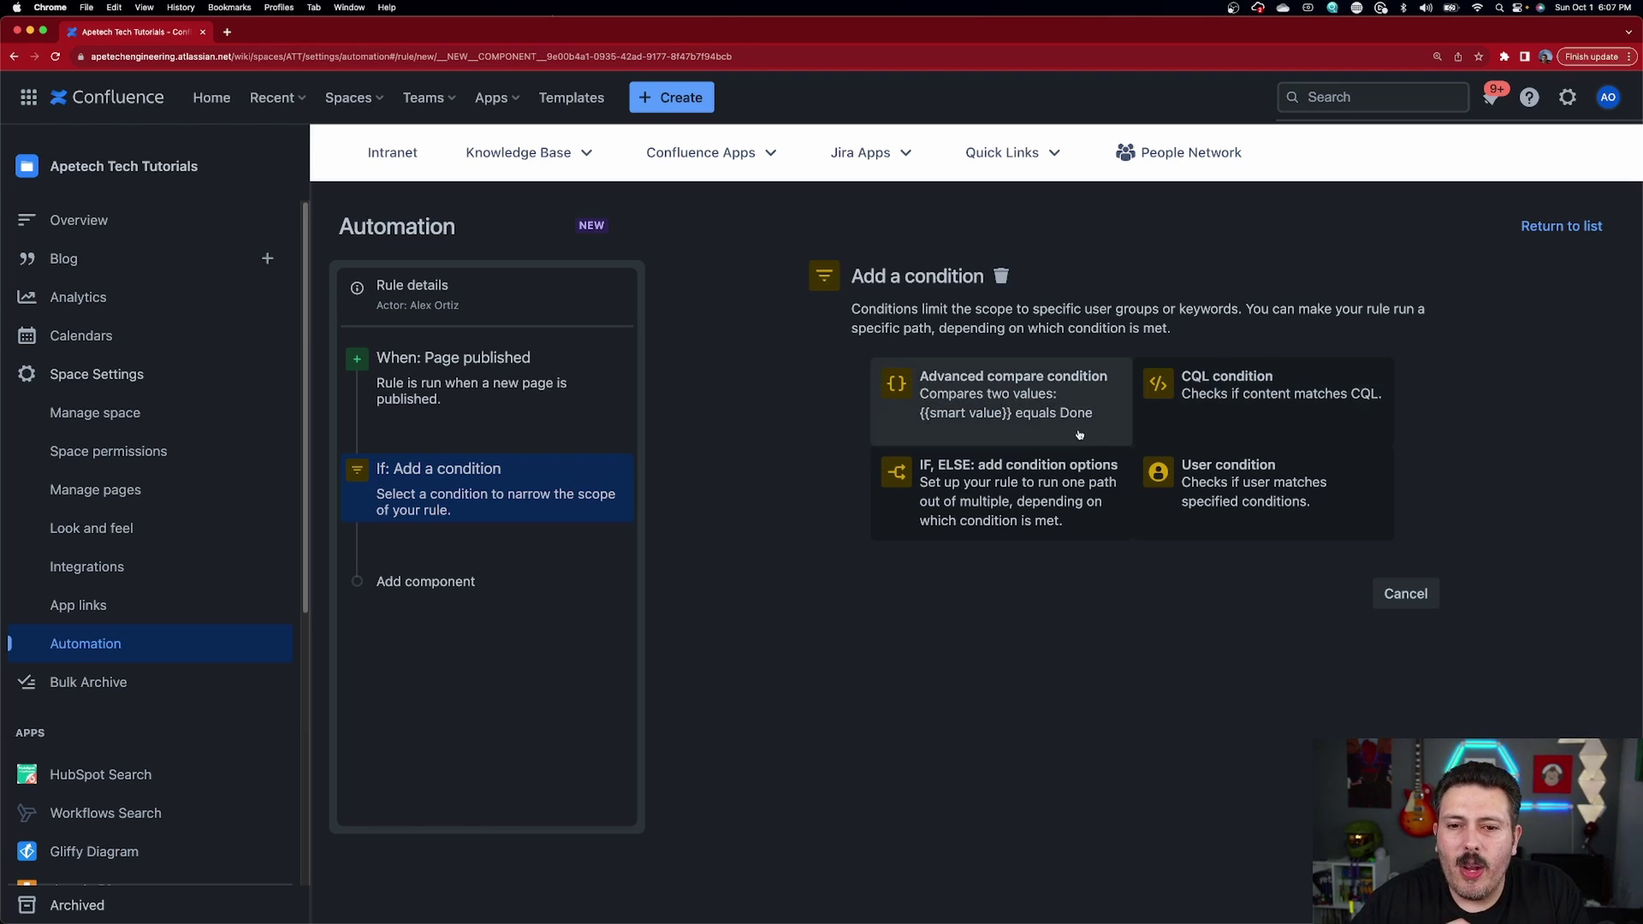
pyautogui.click(1232, 488)
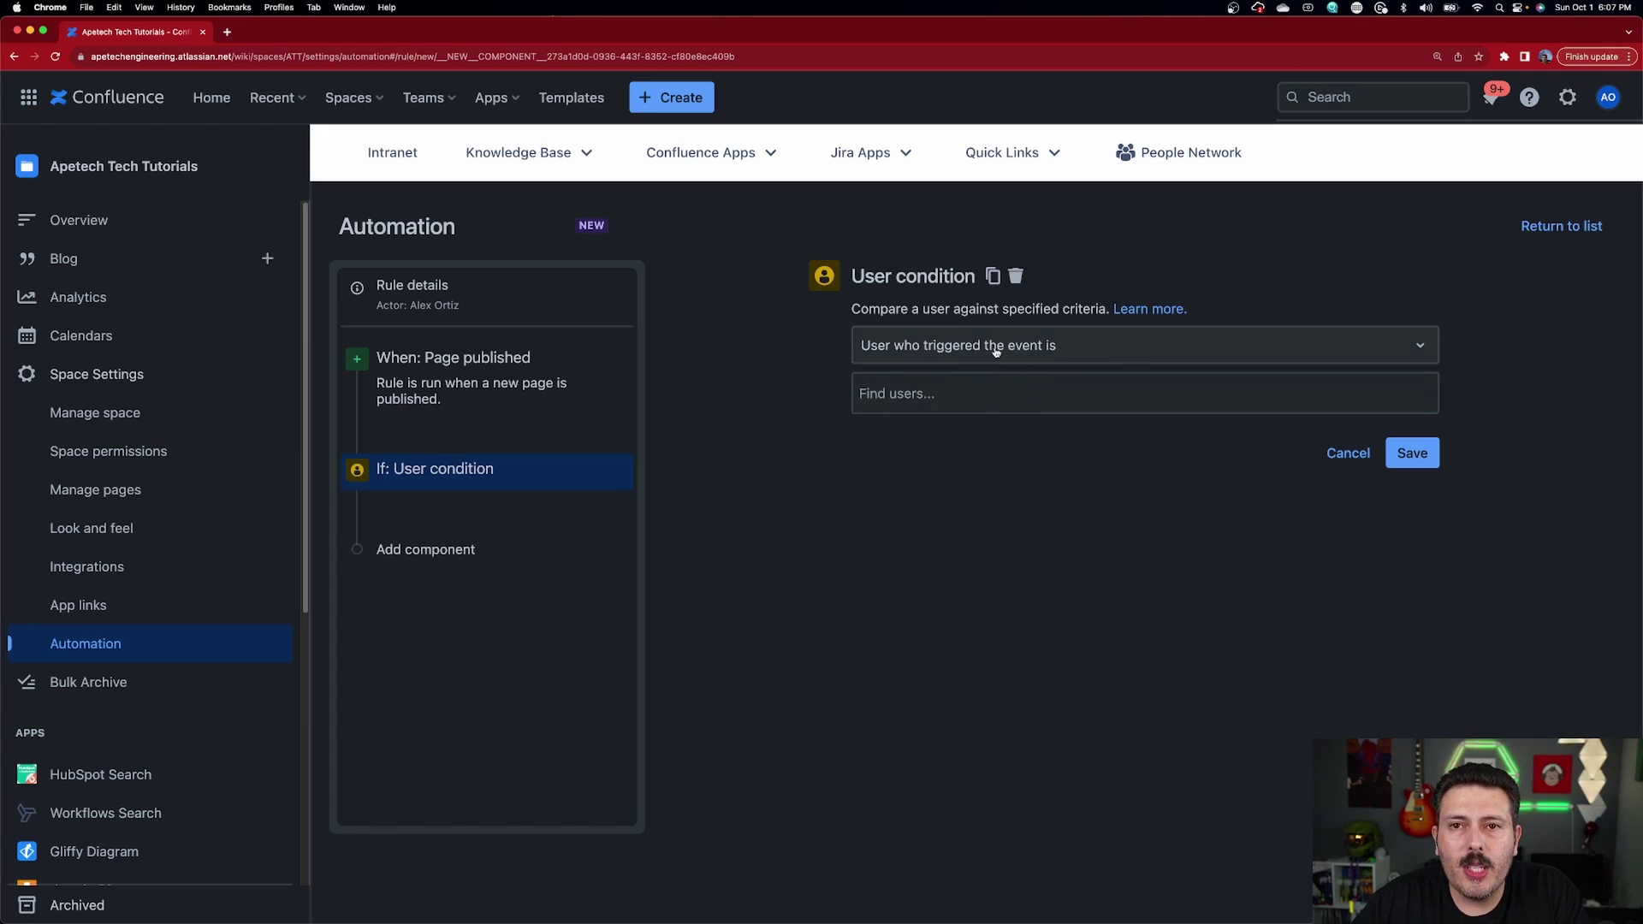
pyautogui.click(962, 403)
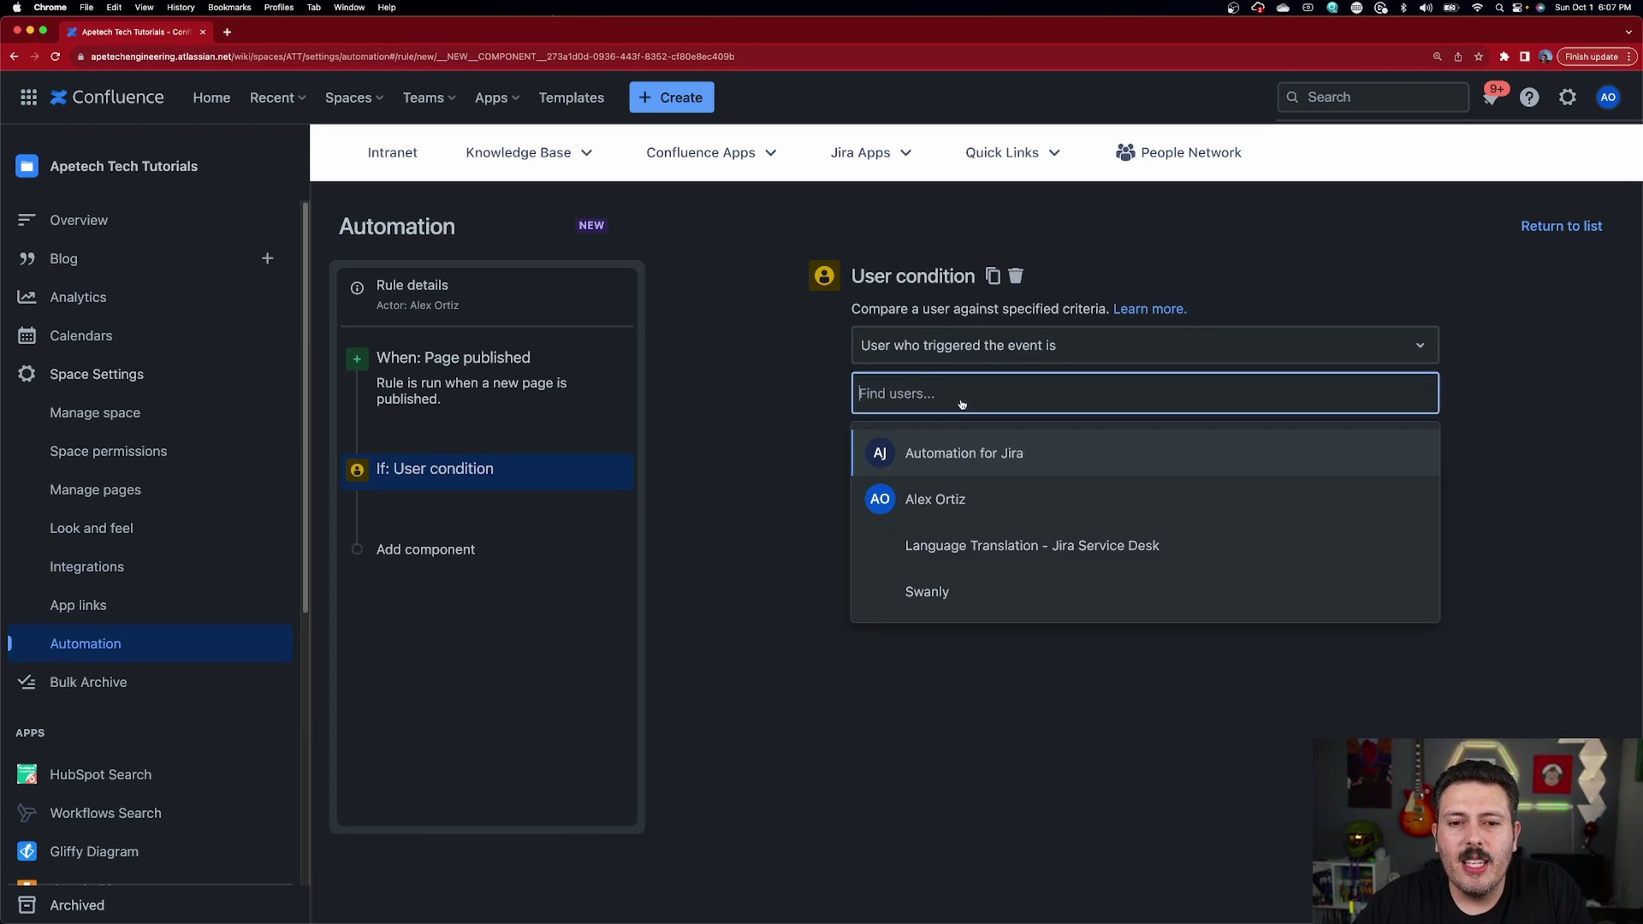
pyautogui.click(976, 513)
pyautogui.click(1383, 598)
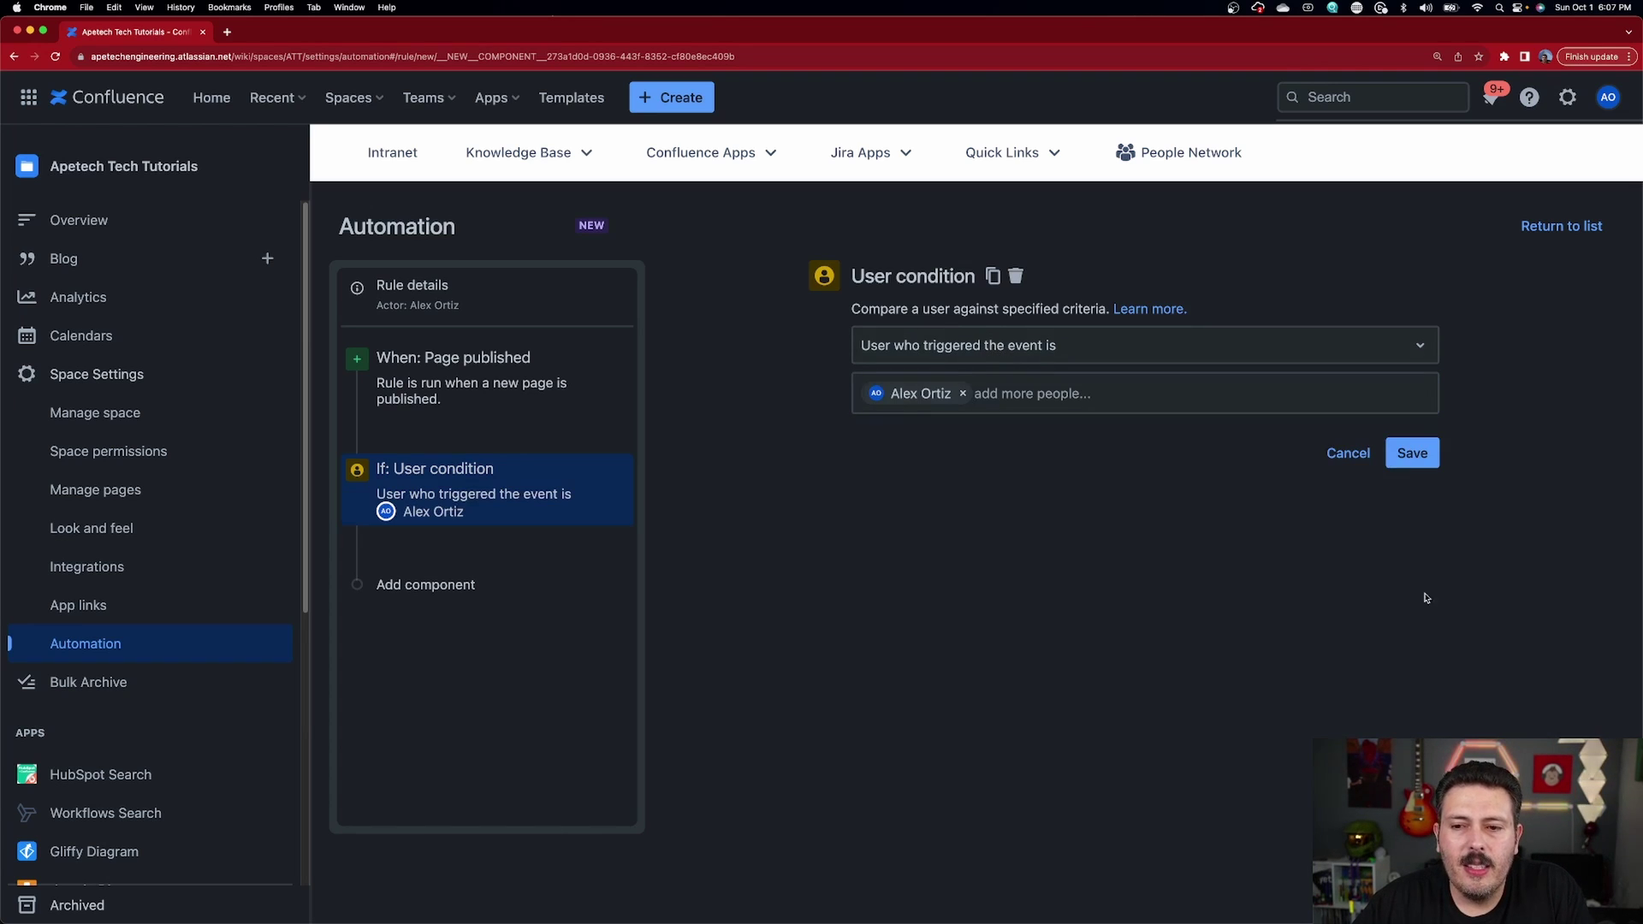
pyautogui.click(1412, 451)
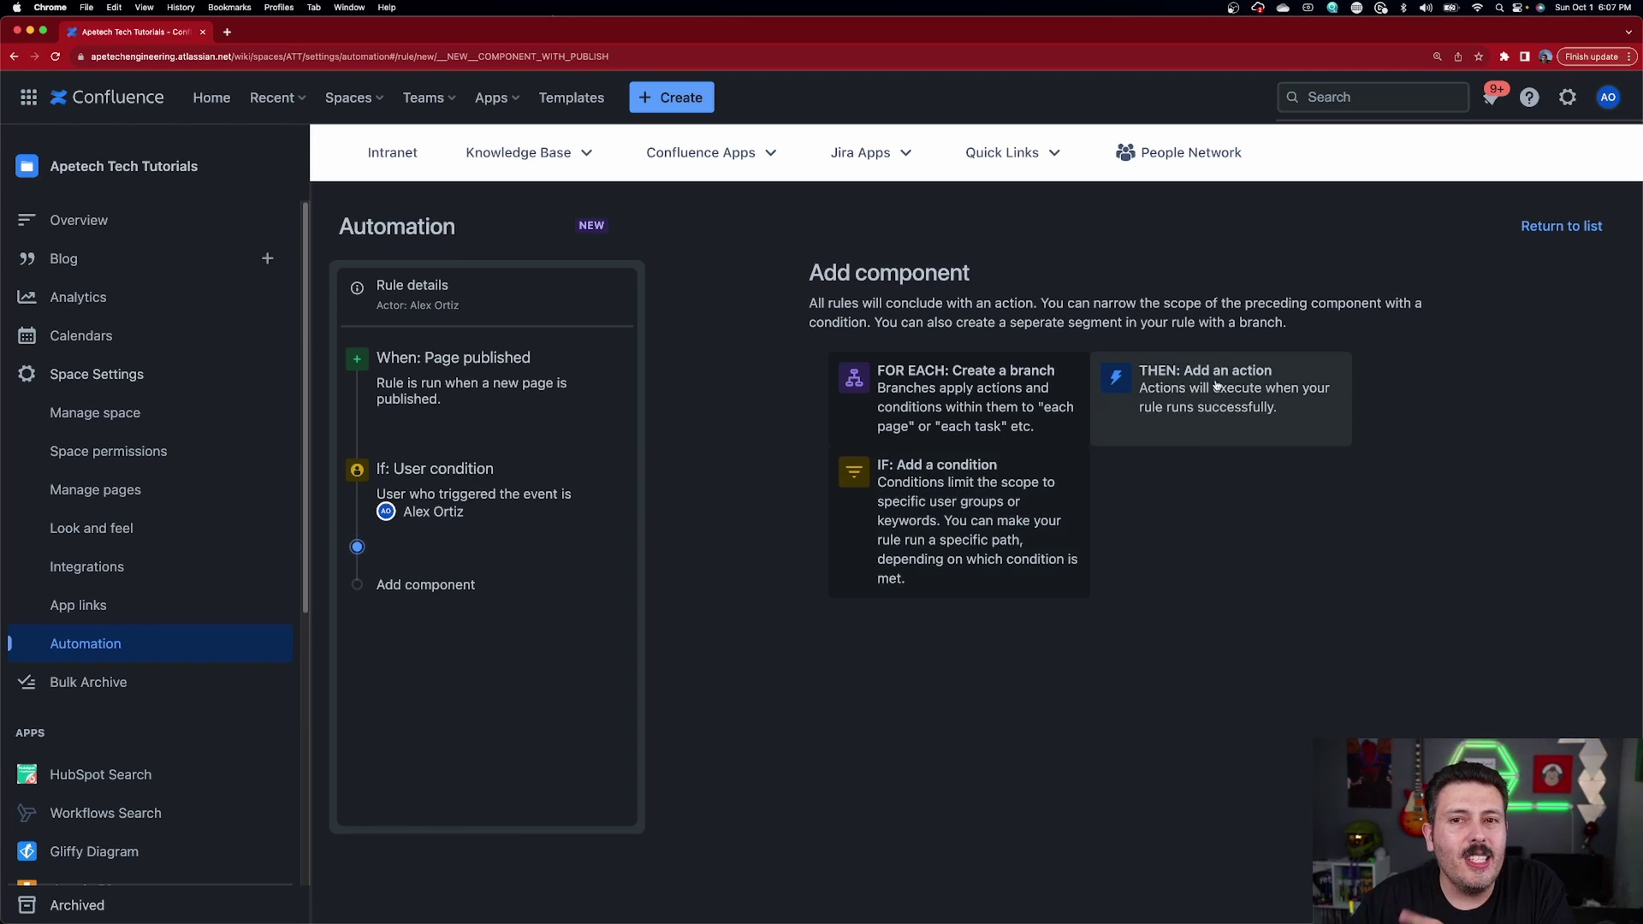
# - Add an Add label action to the rule that applies the client-demo label
pyautogui.click(1171, 379)
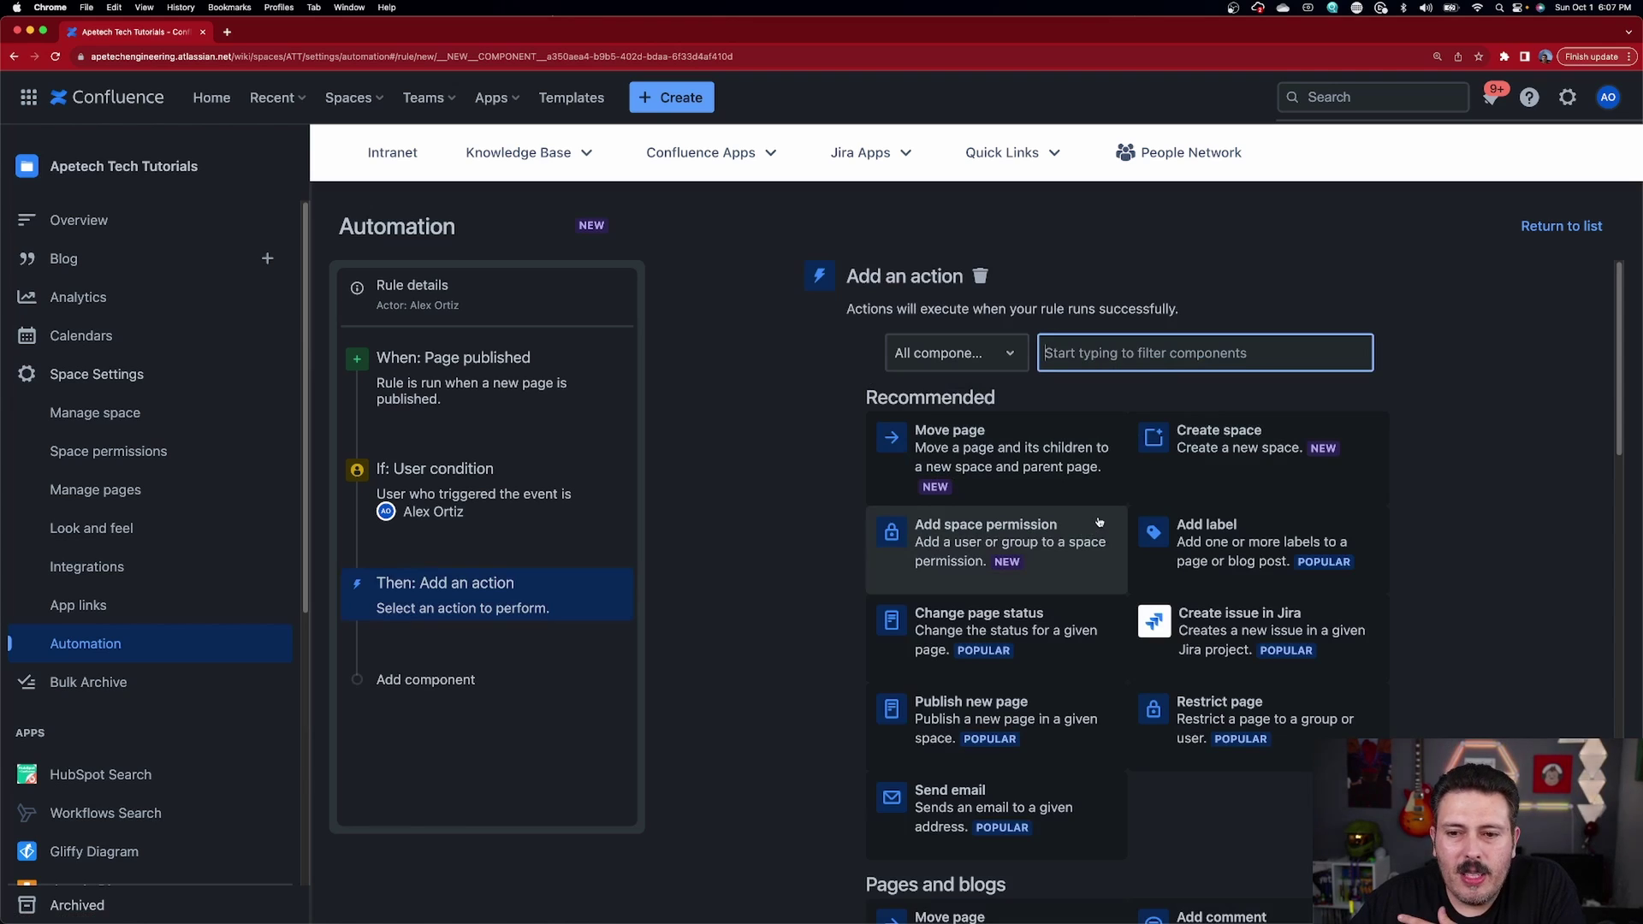
pyautogui.click(1220, 545)
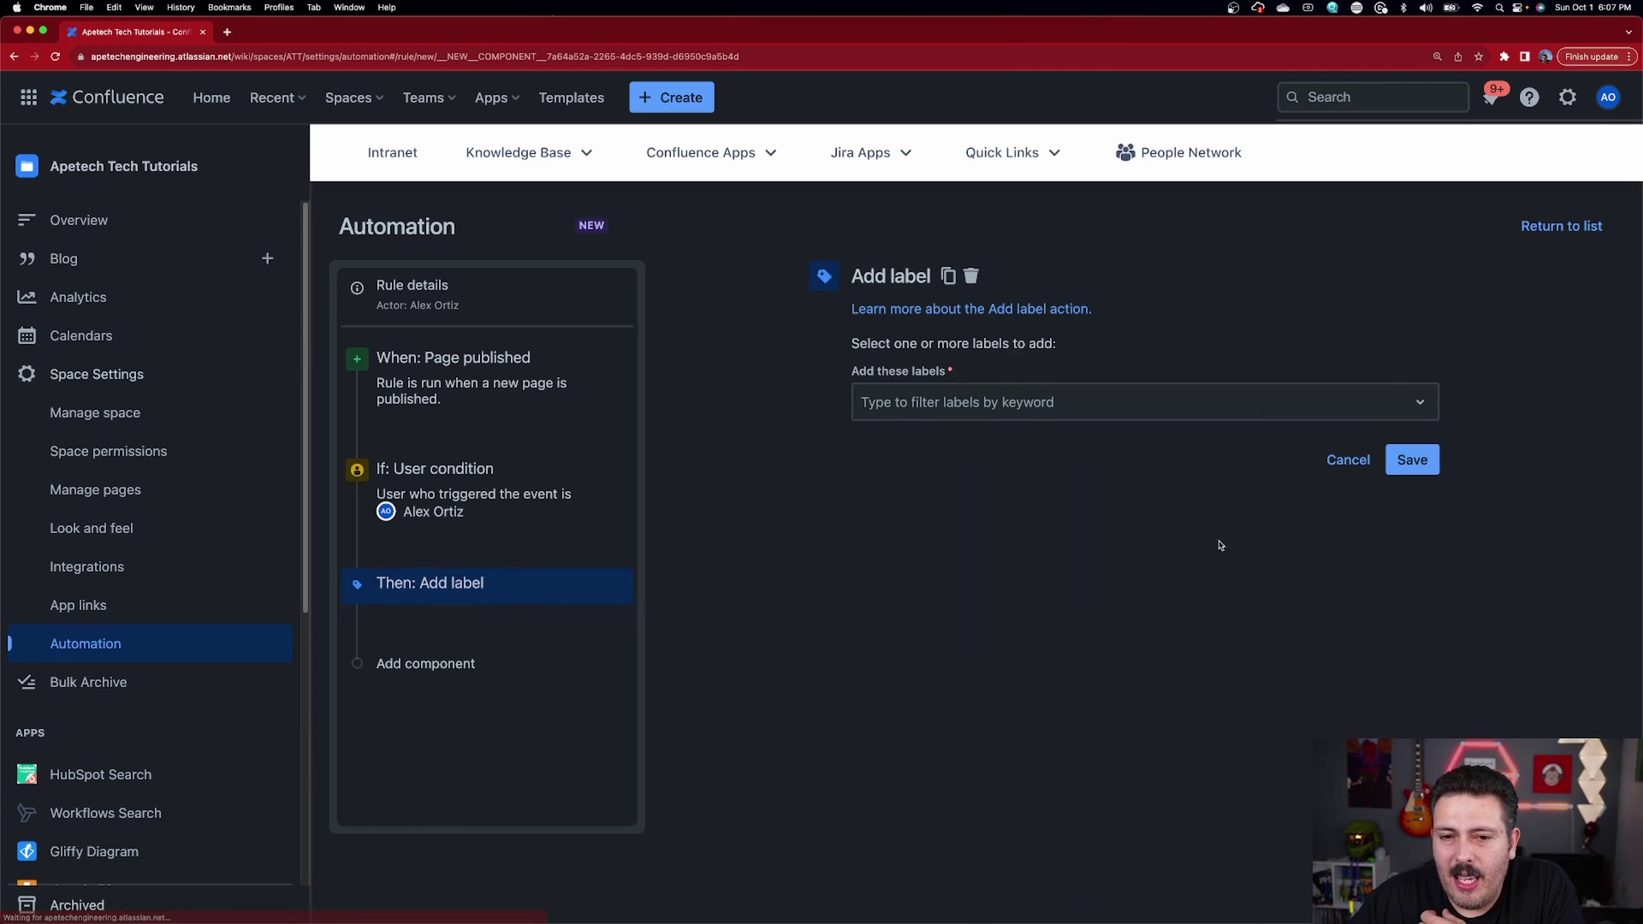
pyautogui.click(1027, 402)
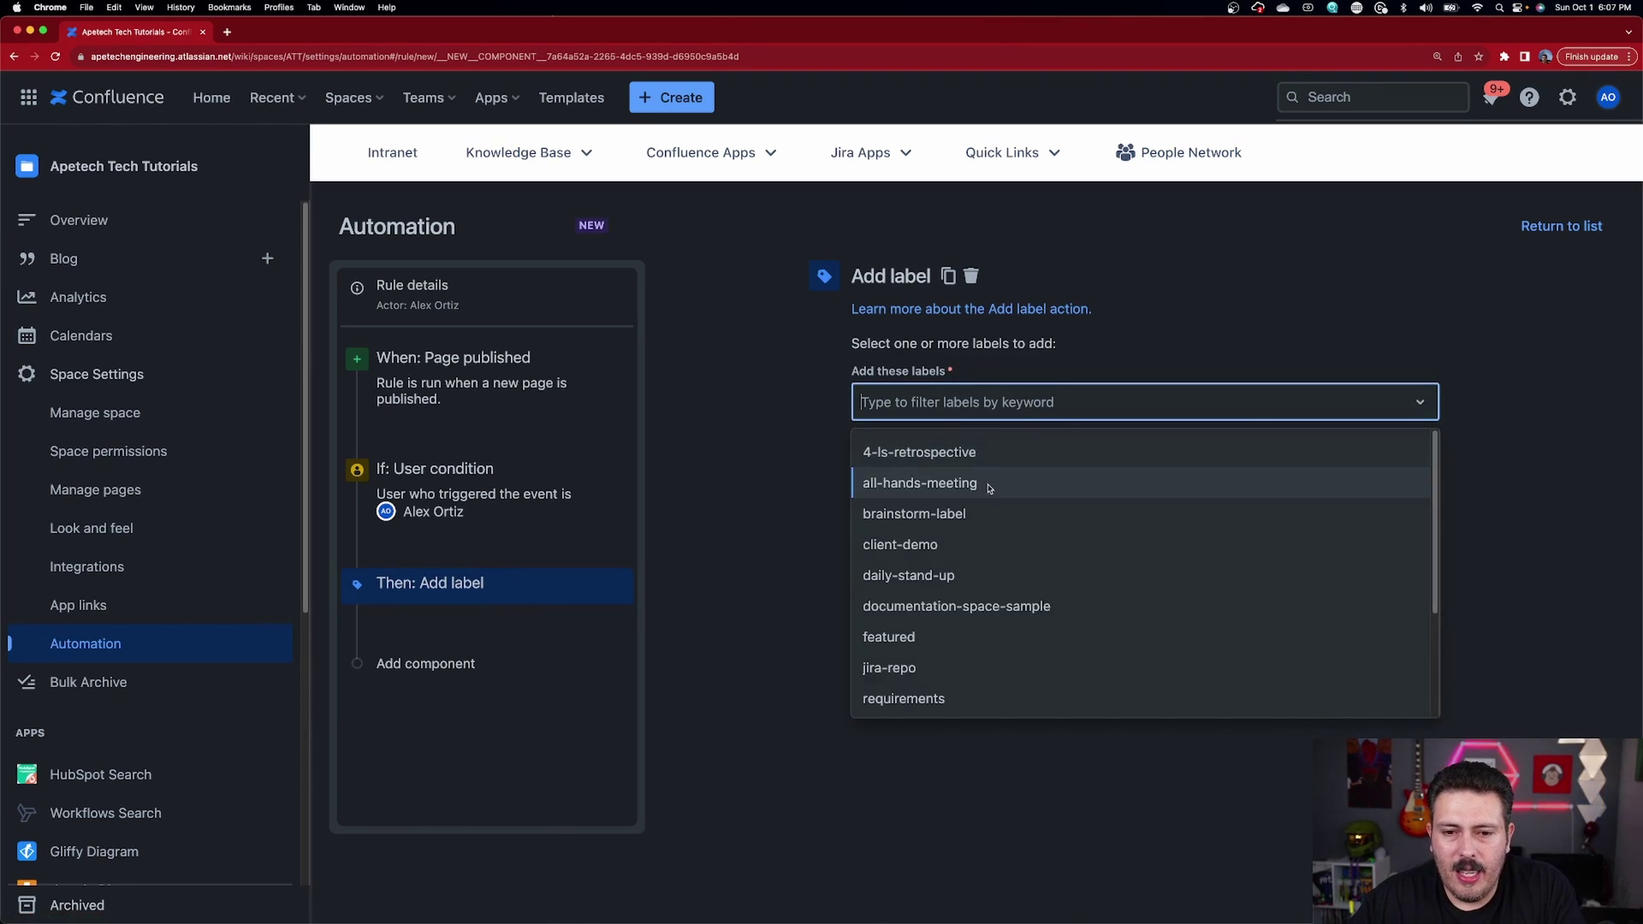
pyautogui.click(943, 548)
pyautogui.click(1427, 471)
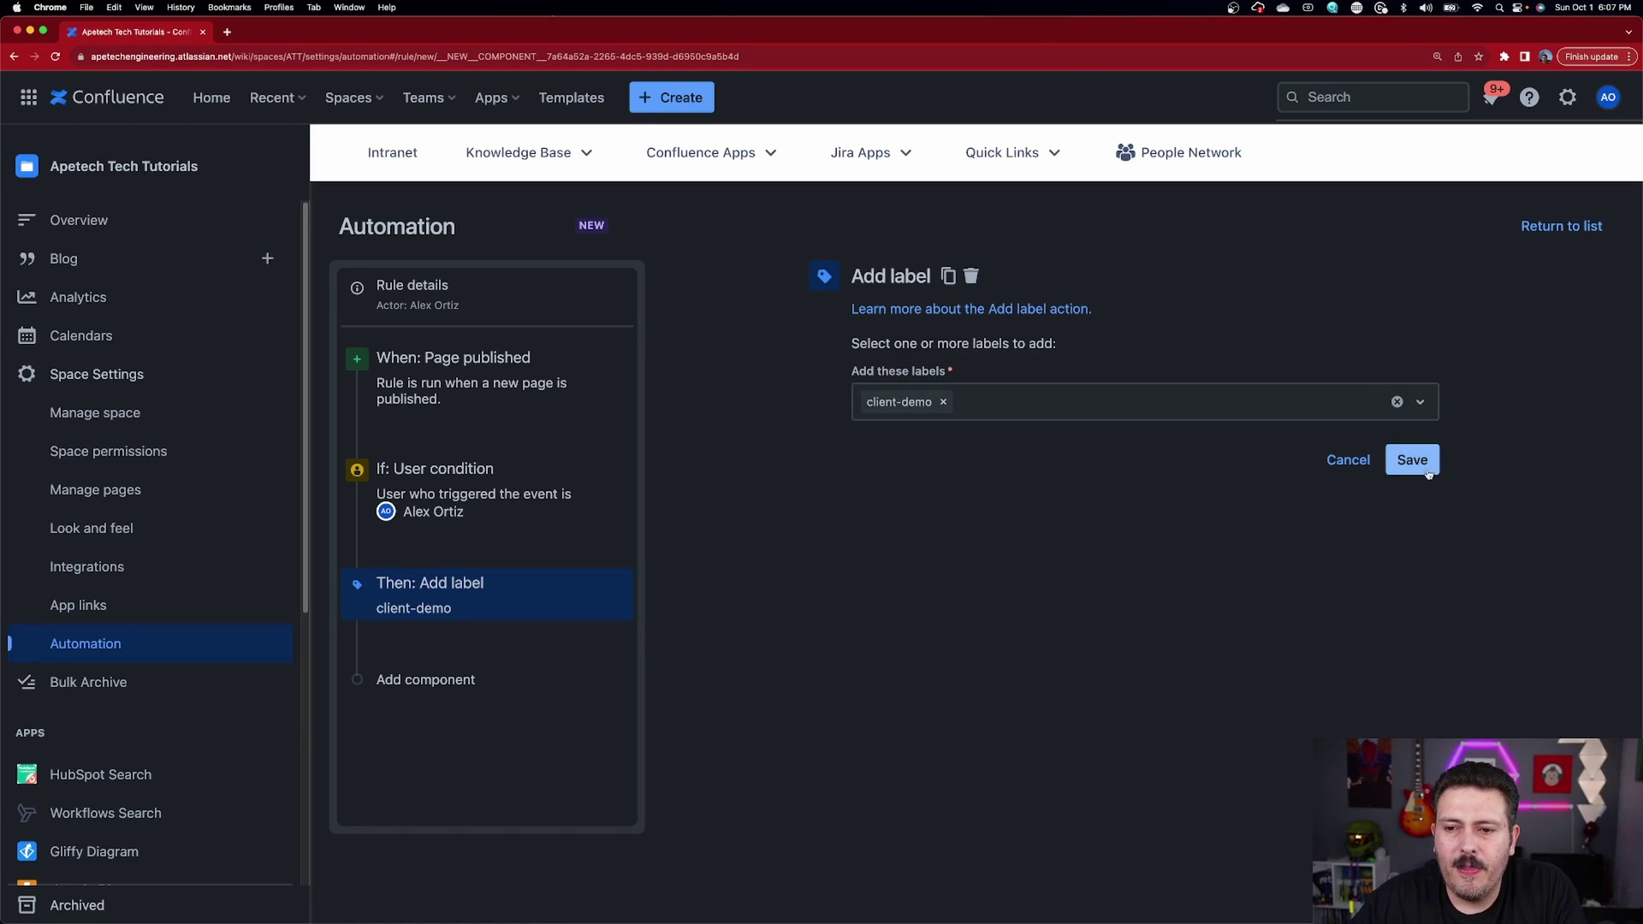
pyautogui.click(1410, 462)
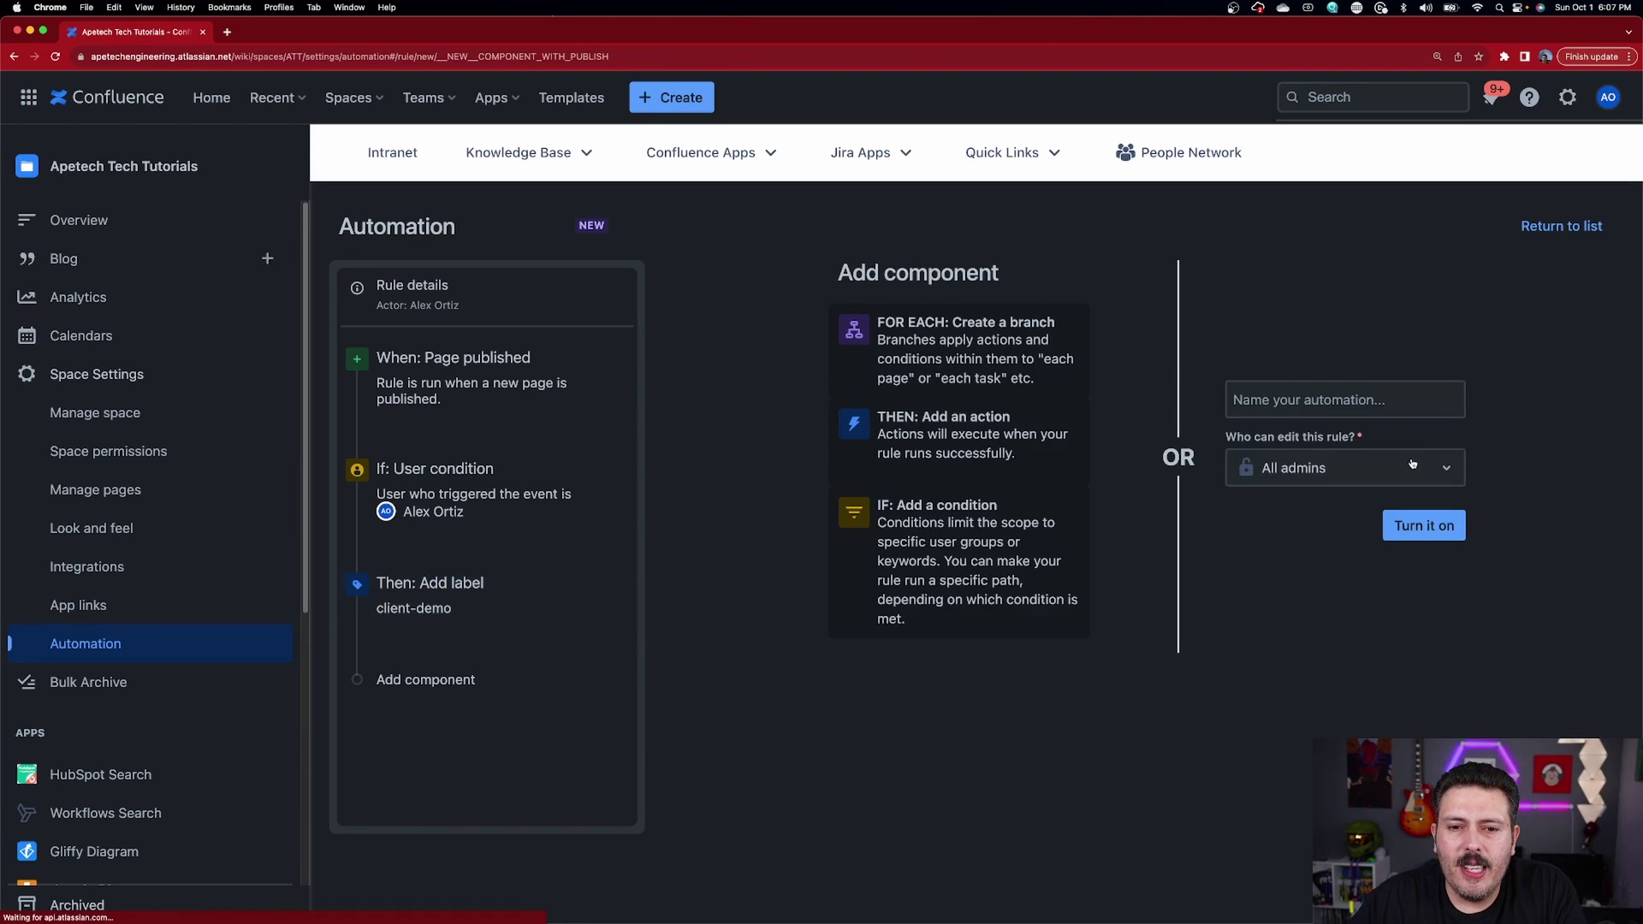
# - Name the rule 'Add Label when Alex Creates a Page' and turn it on
pyautogui.click(1317, 407)
pyautogui.write('Add Lab')
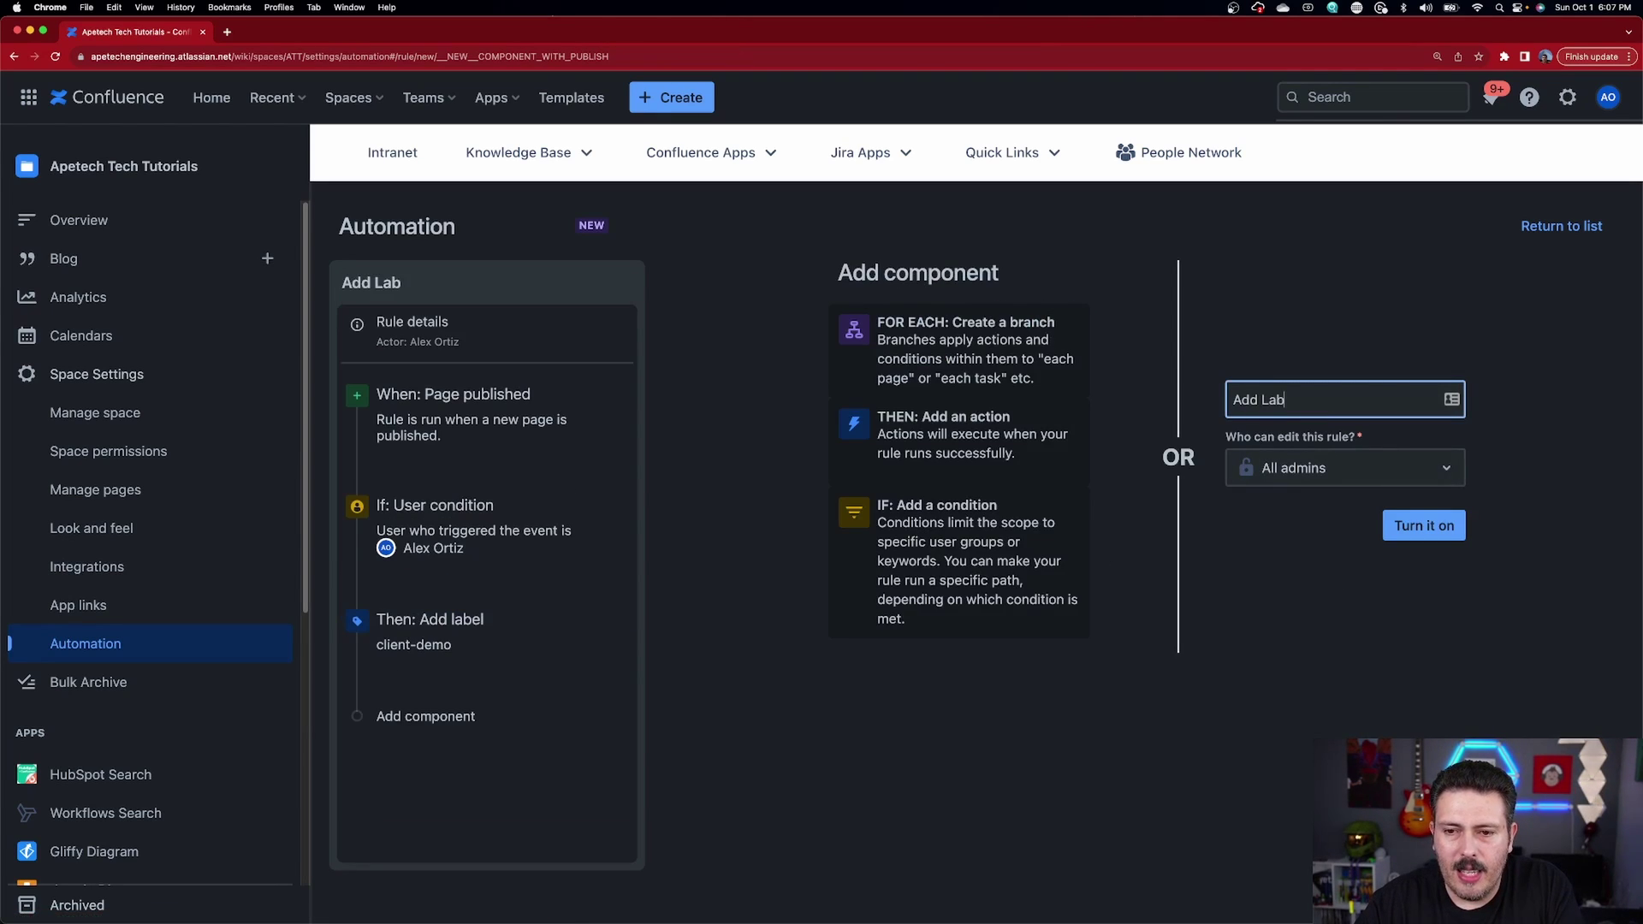
pyautogui.write('el when Alex Create')
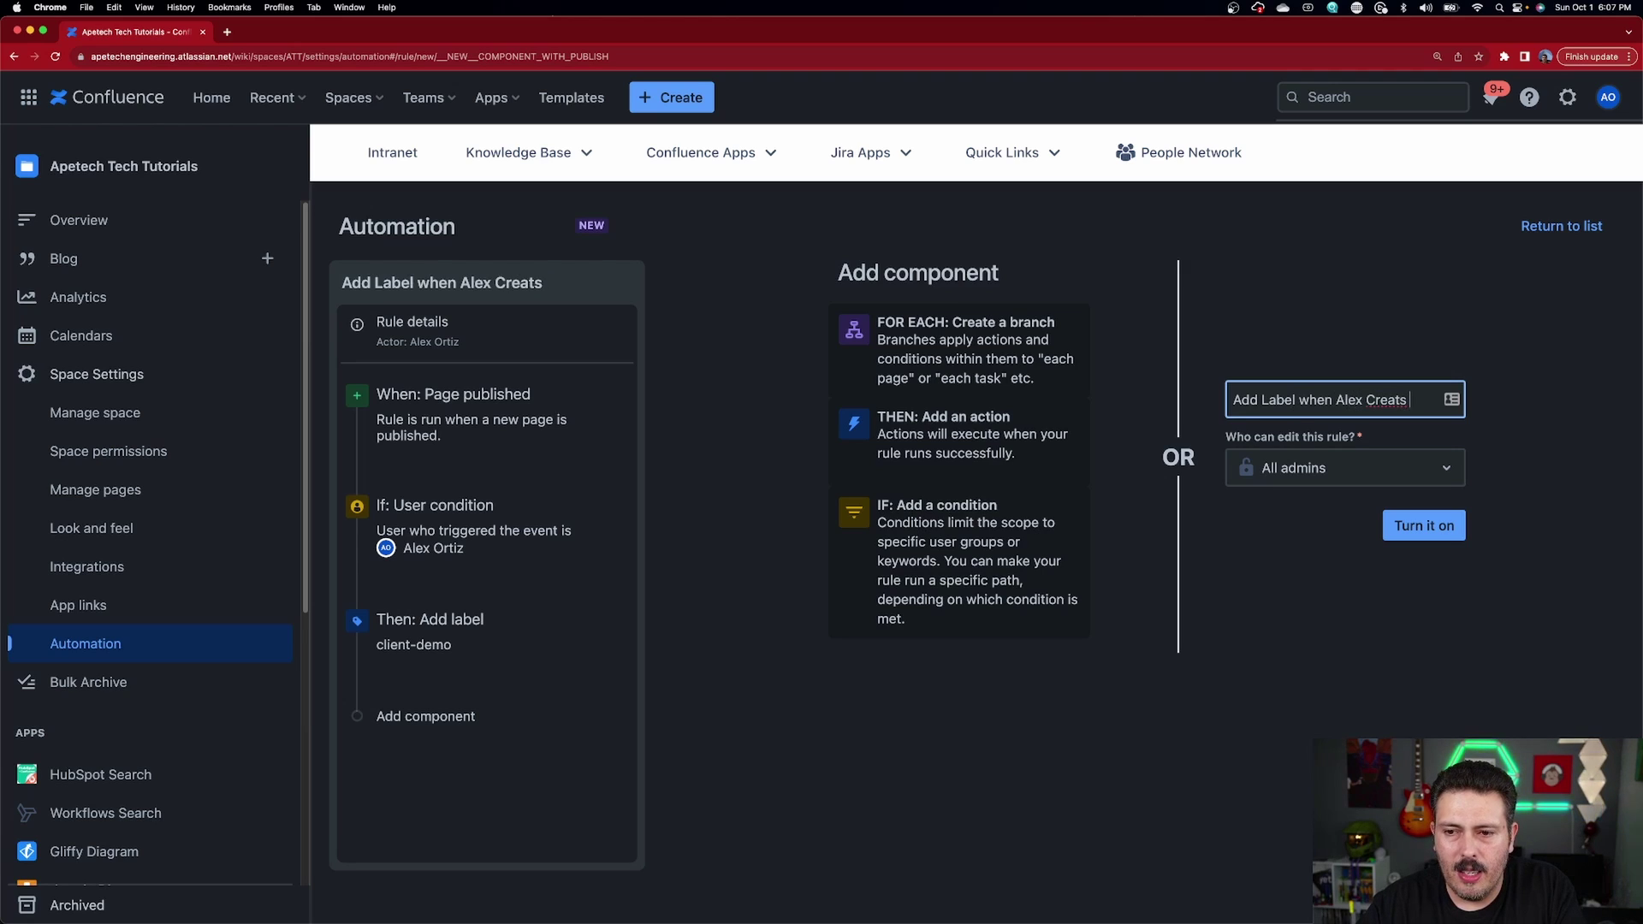
pyautogui.write('s a Page')
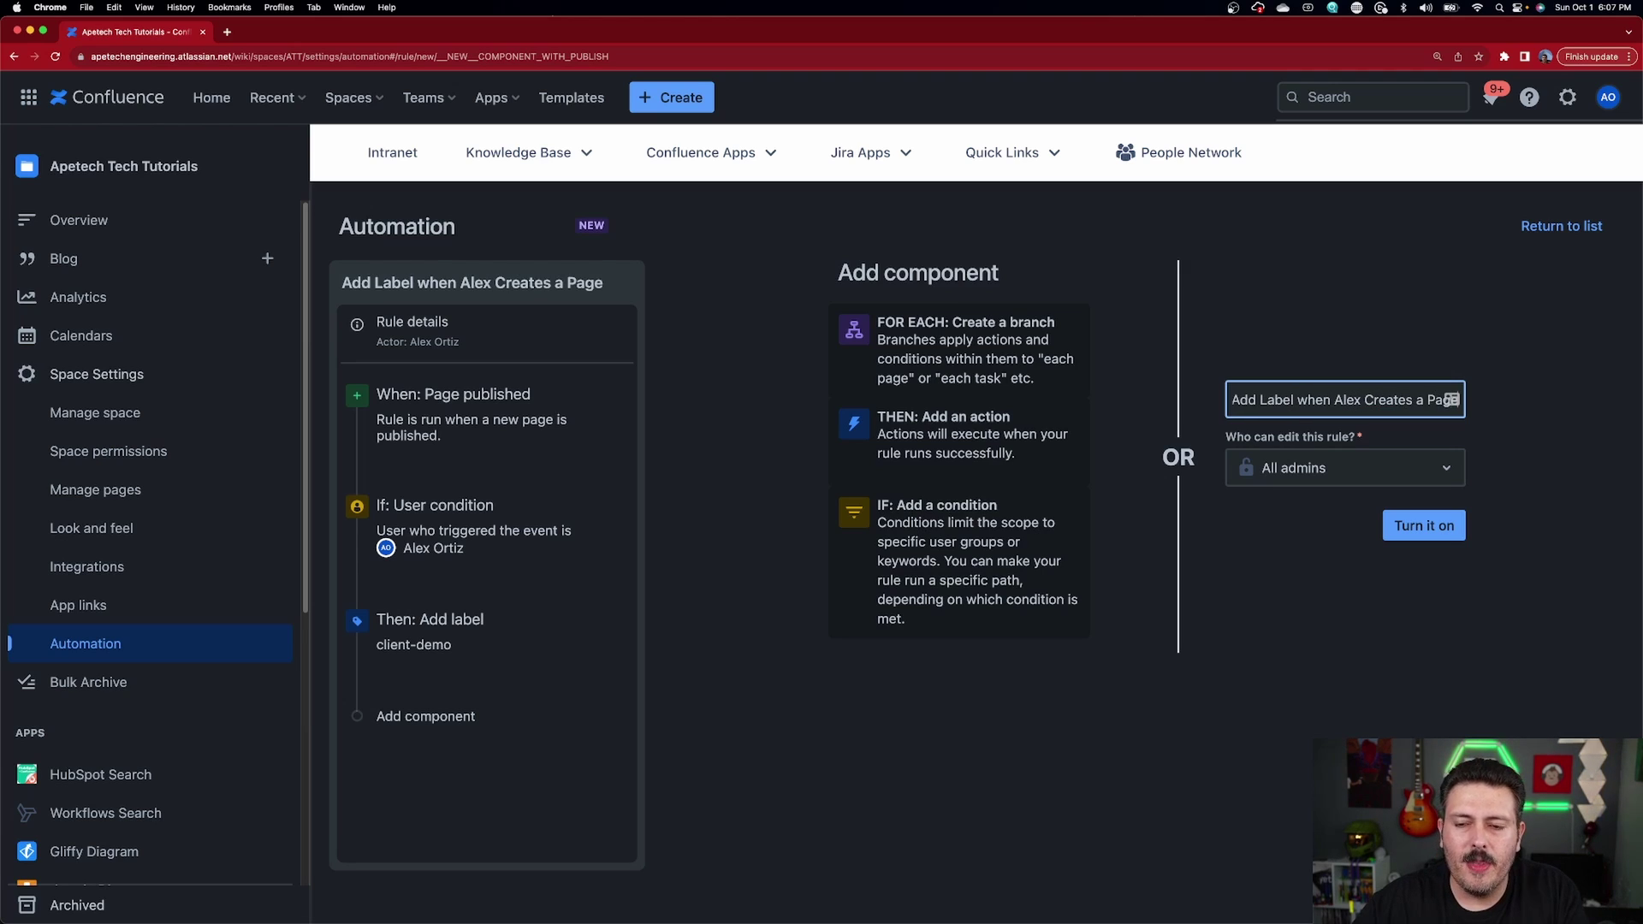
pyautogui.click(1404, 525)
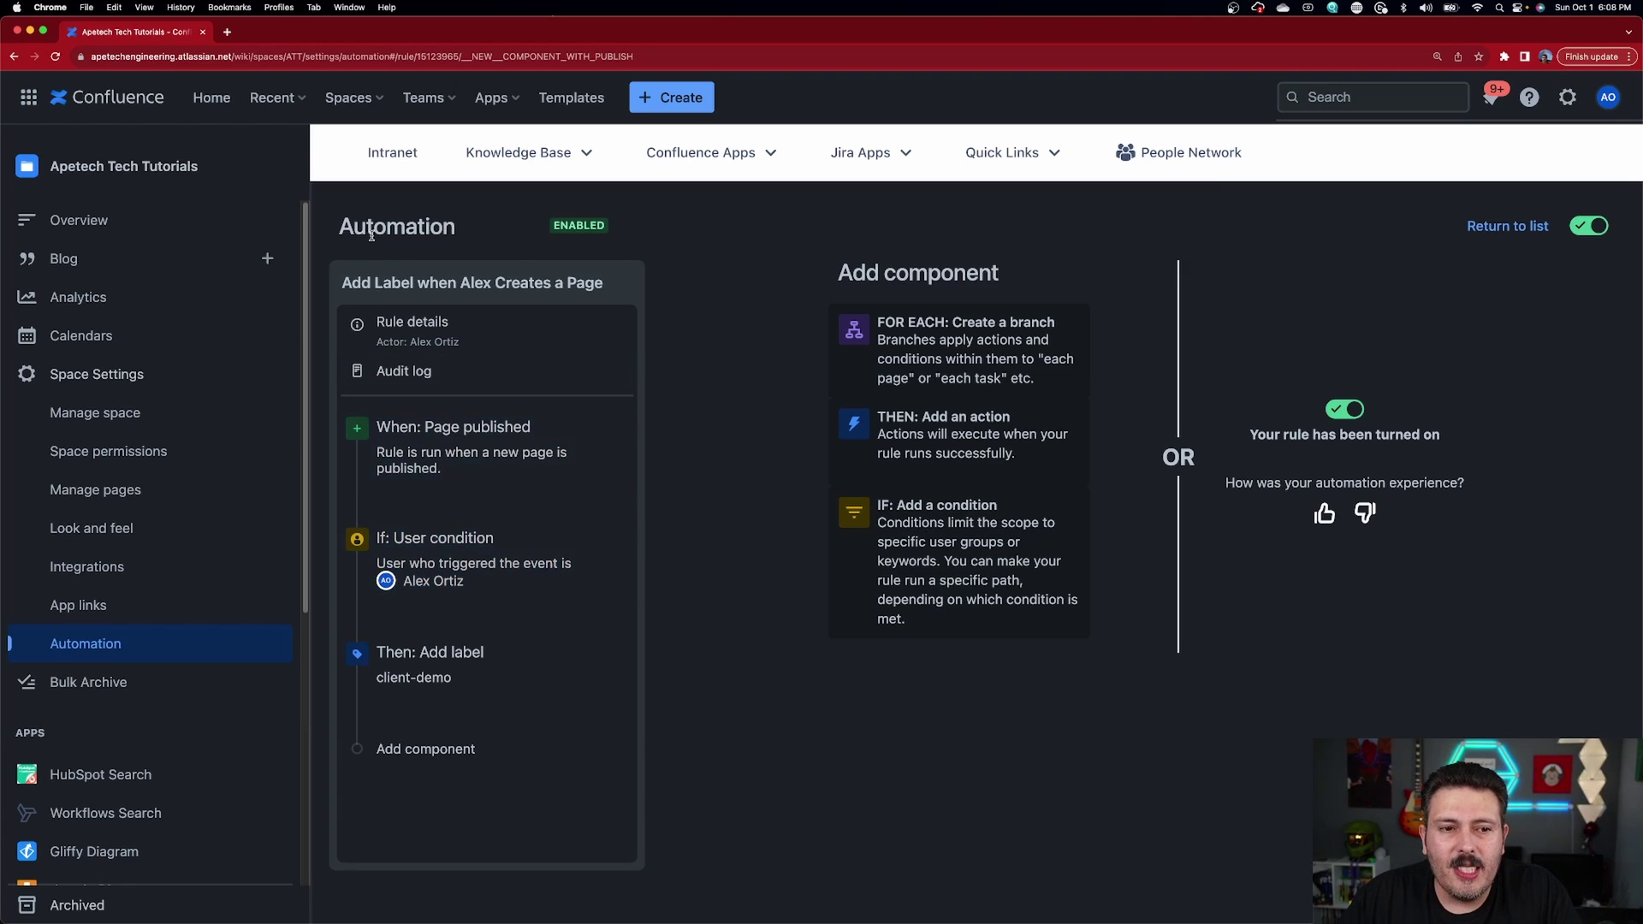
# - Open the rule's audit log and check its Config change entry
pyautogui.click(454, 338)
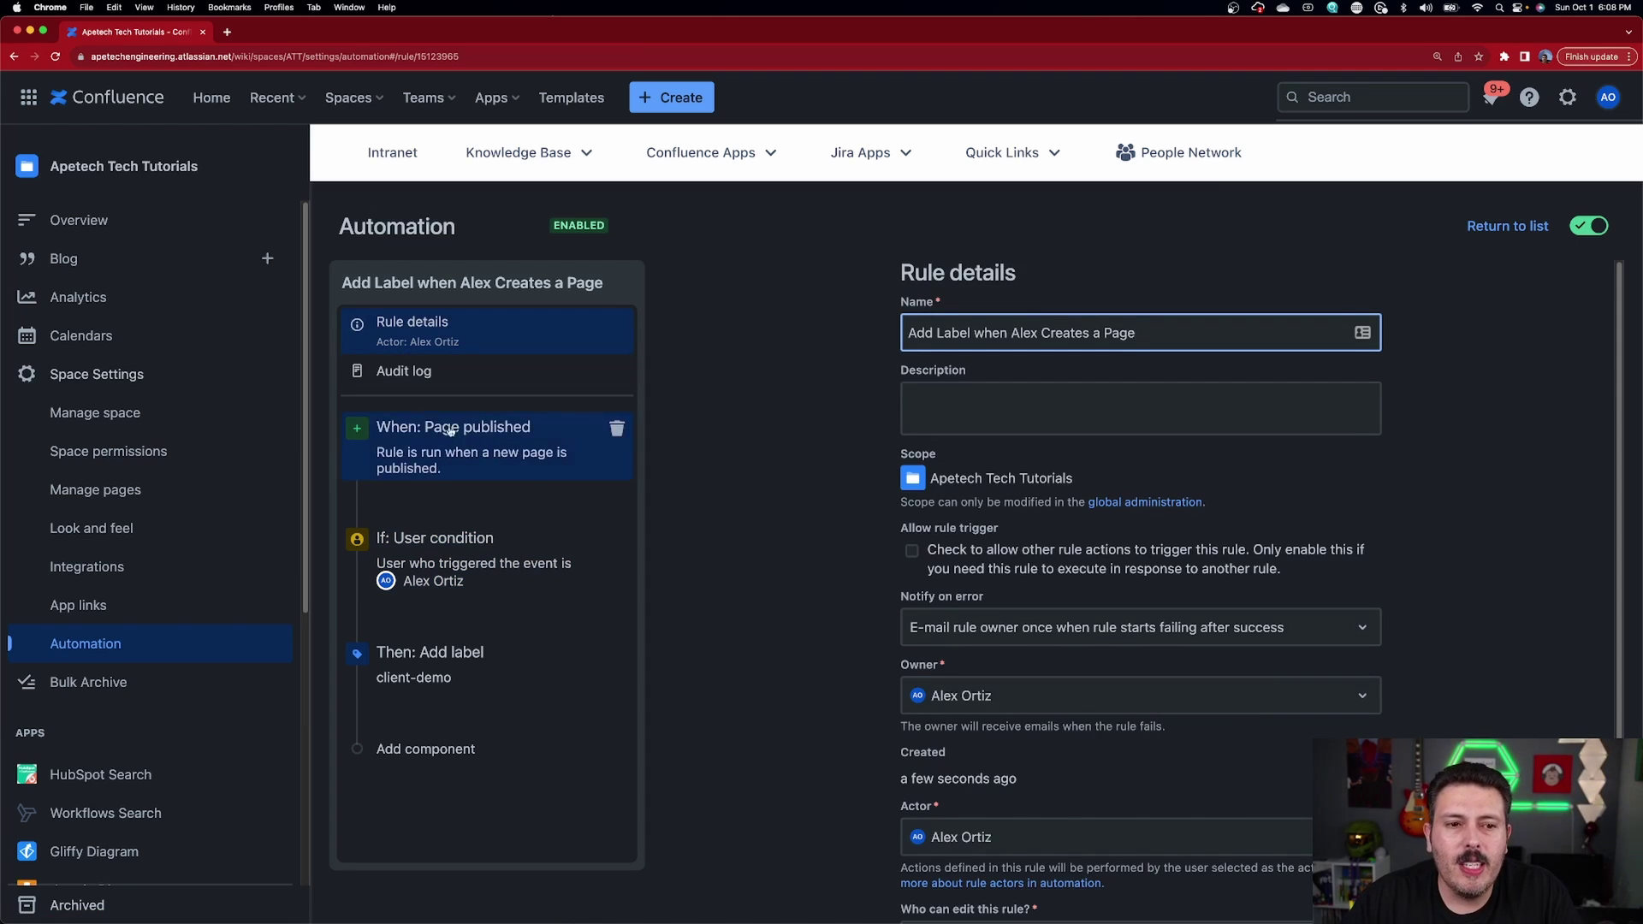
pyautogui.click(418, 372)
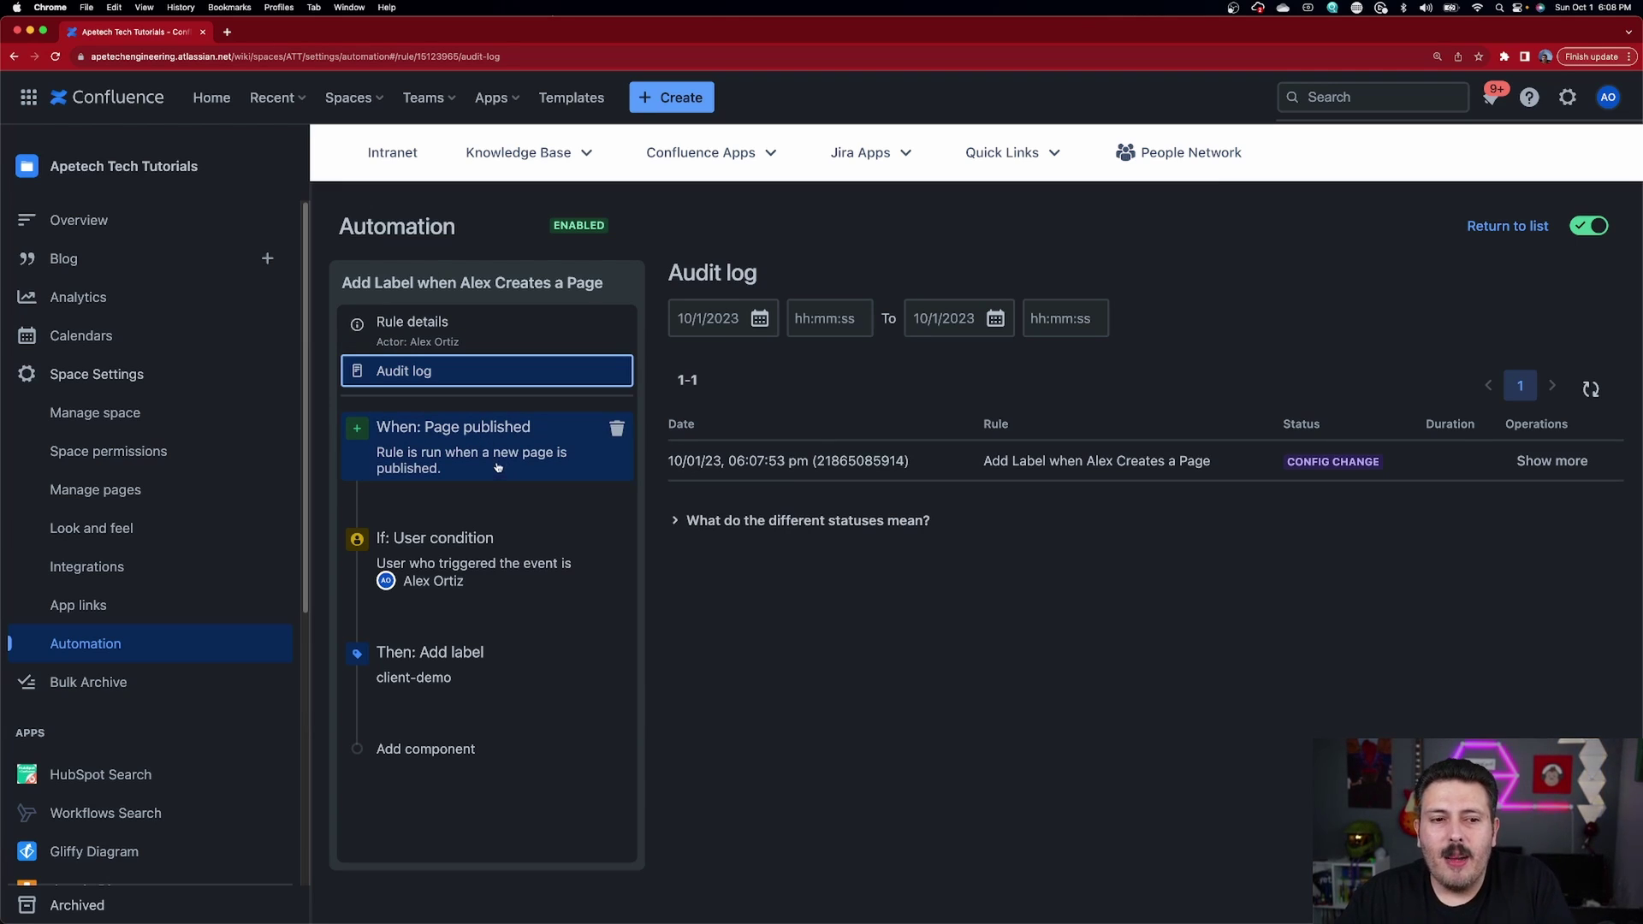
pyautogui.moveTo(498, 506)
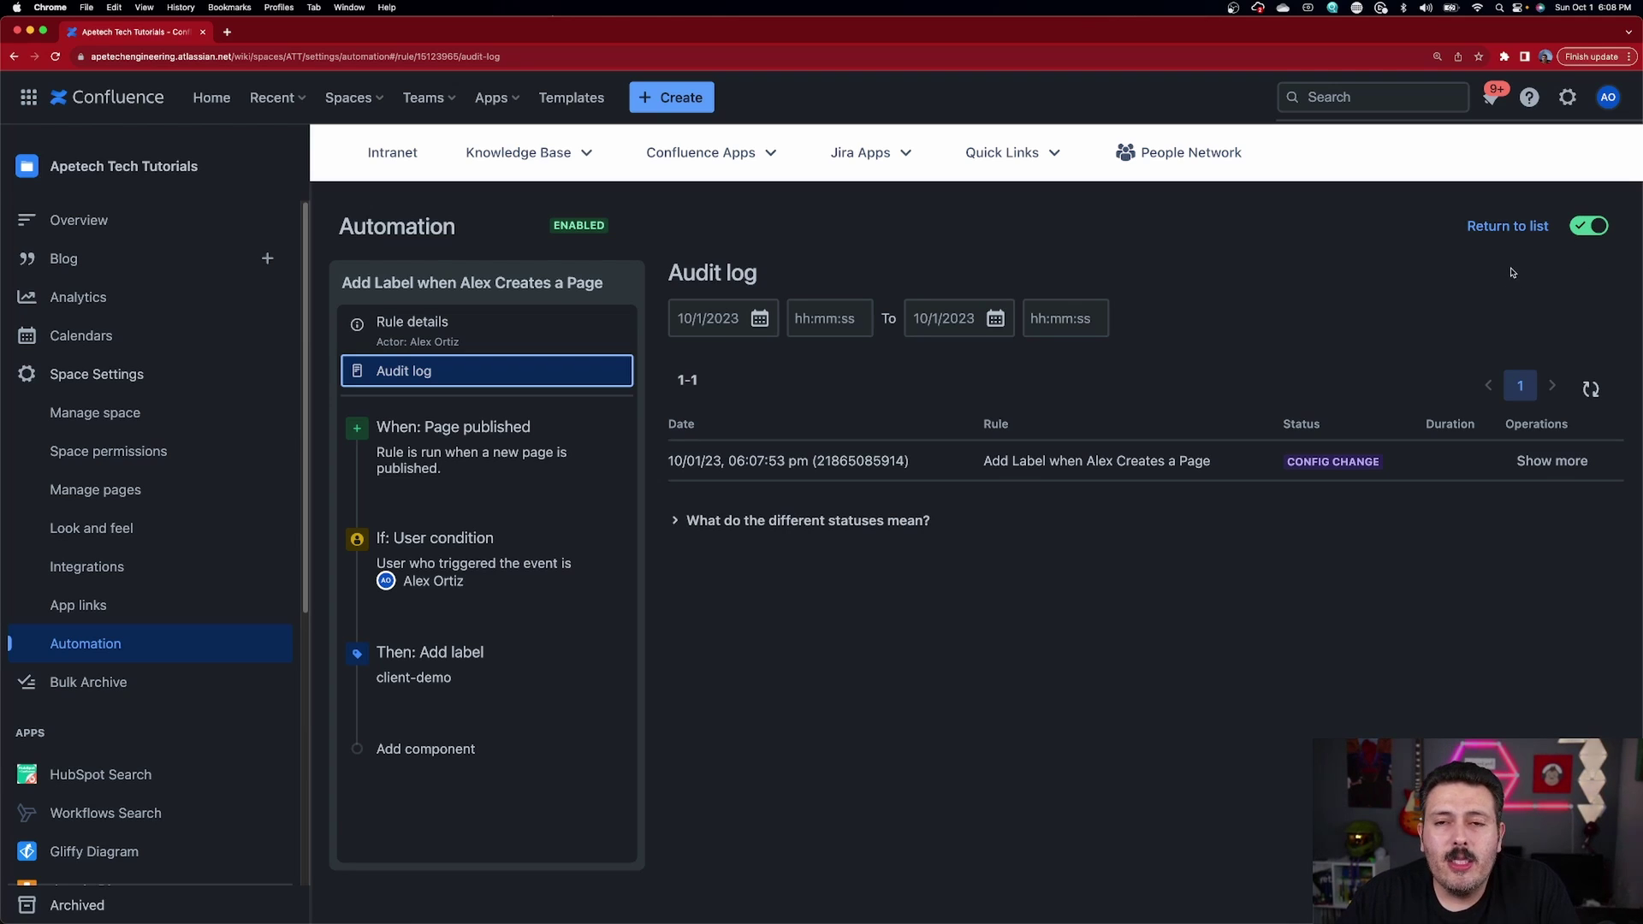
# - Create a page titled 'My Demo Page 1' with body 'Did you know that automation rules are awesome!!!'
pyautogui.click(678, 98)
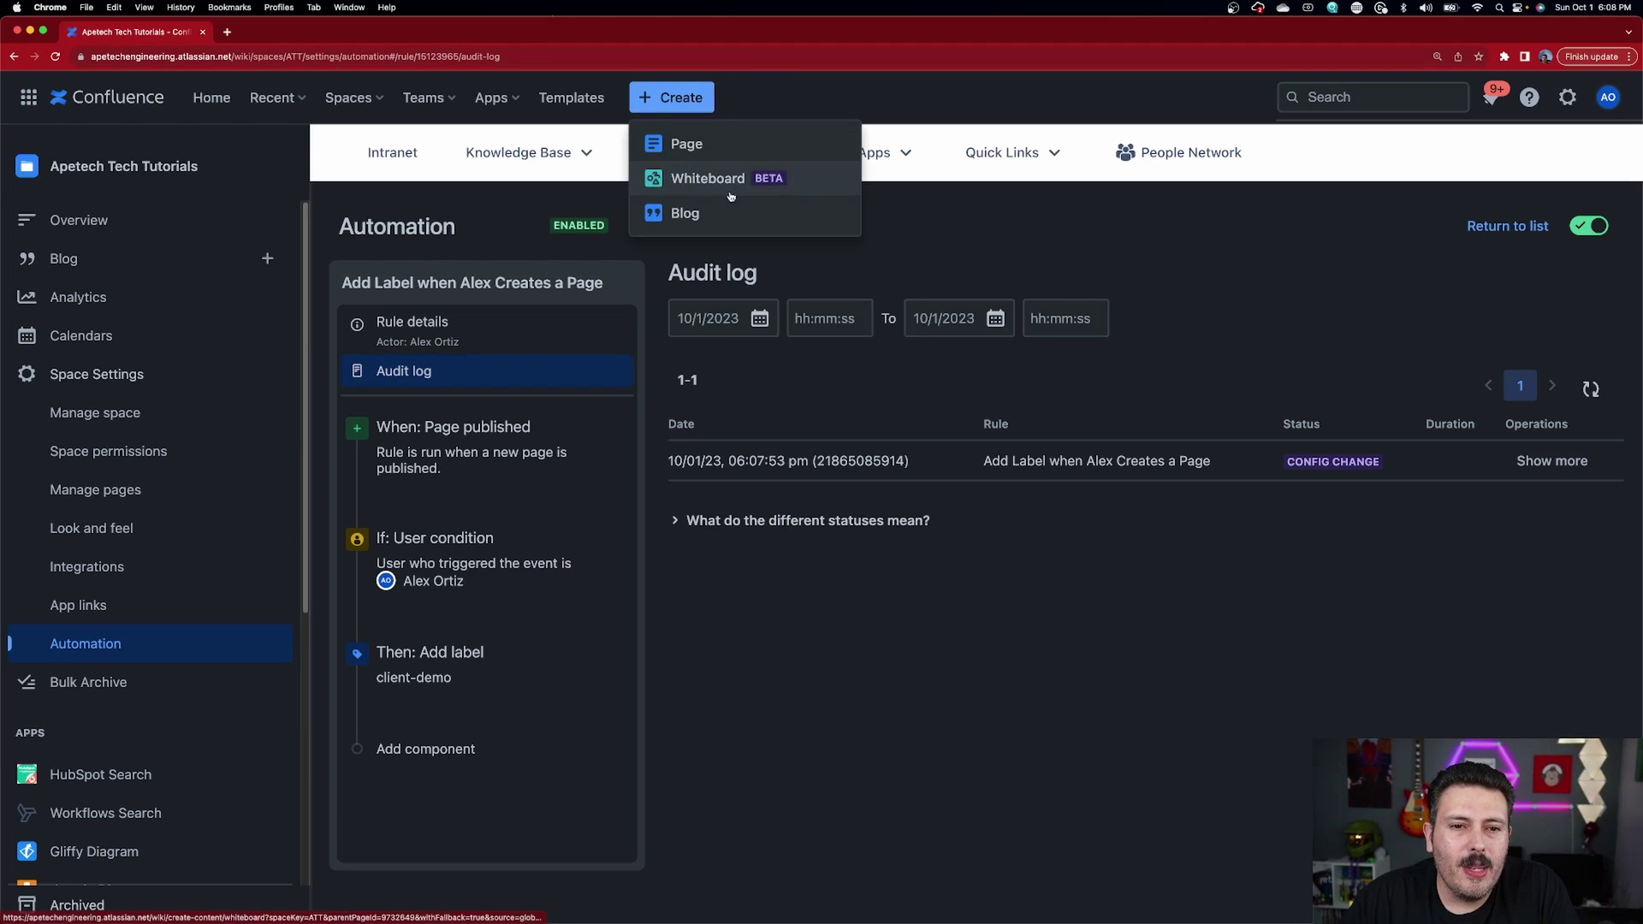
pyautogui.click(708, 145)
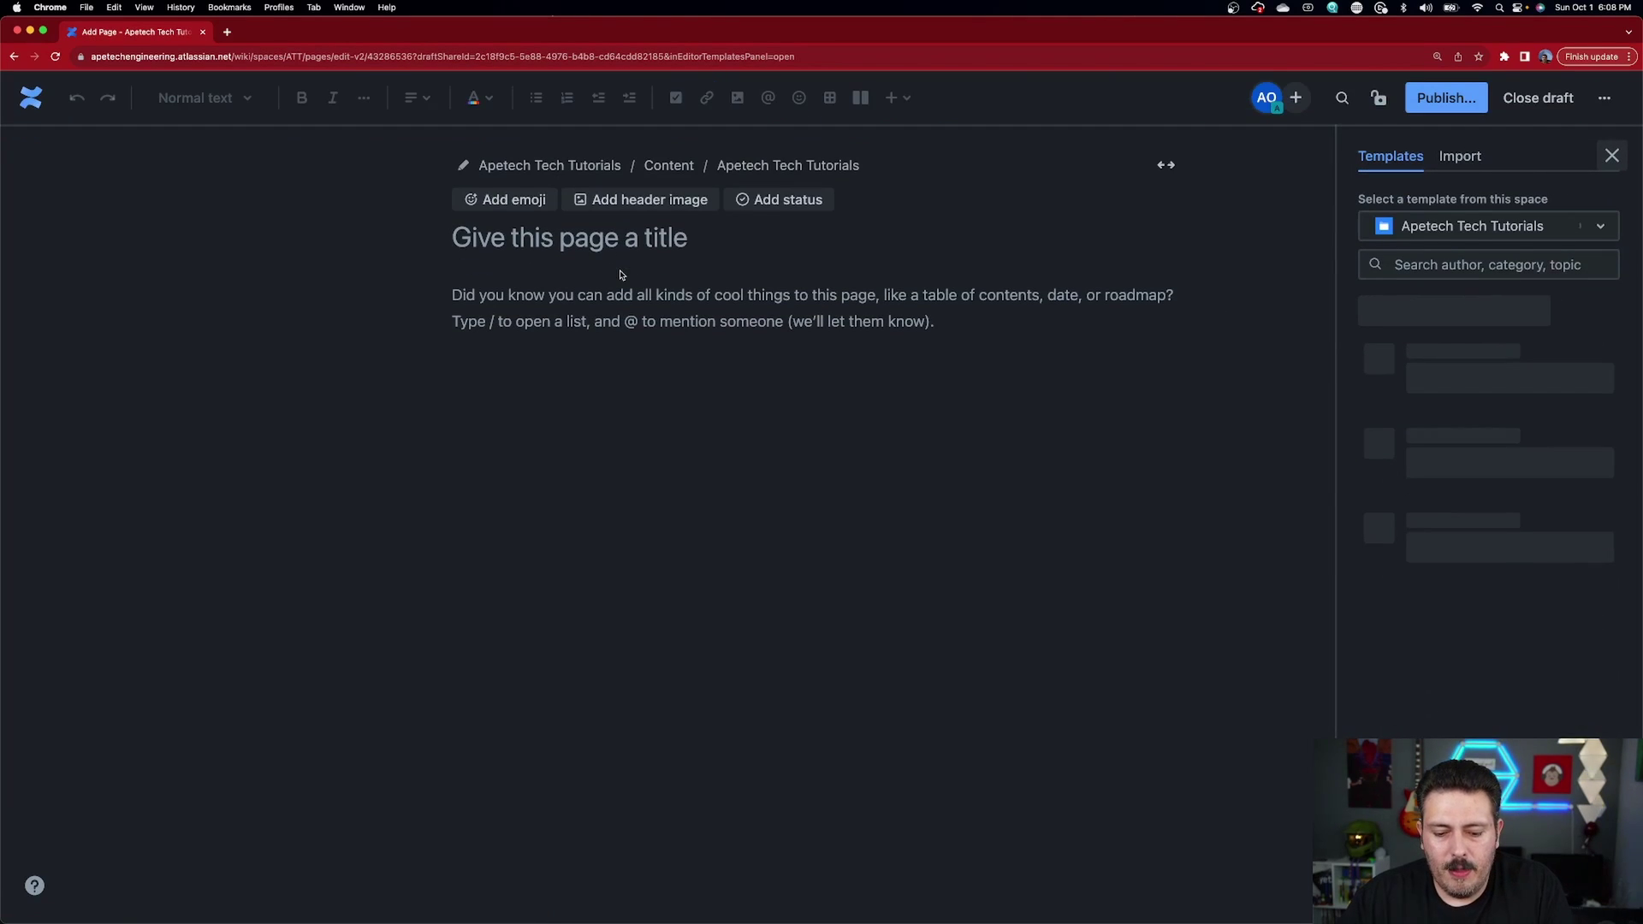
pyautogui.write('My Demo')
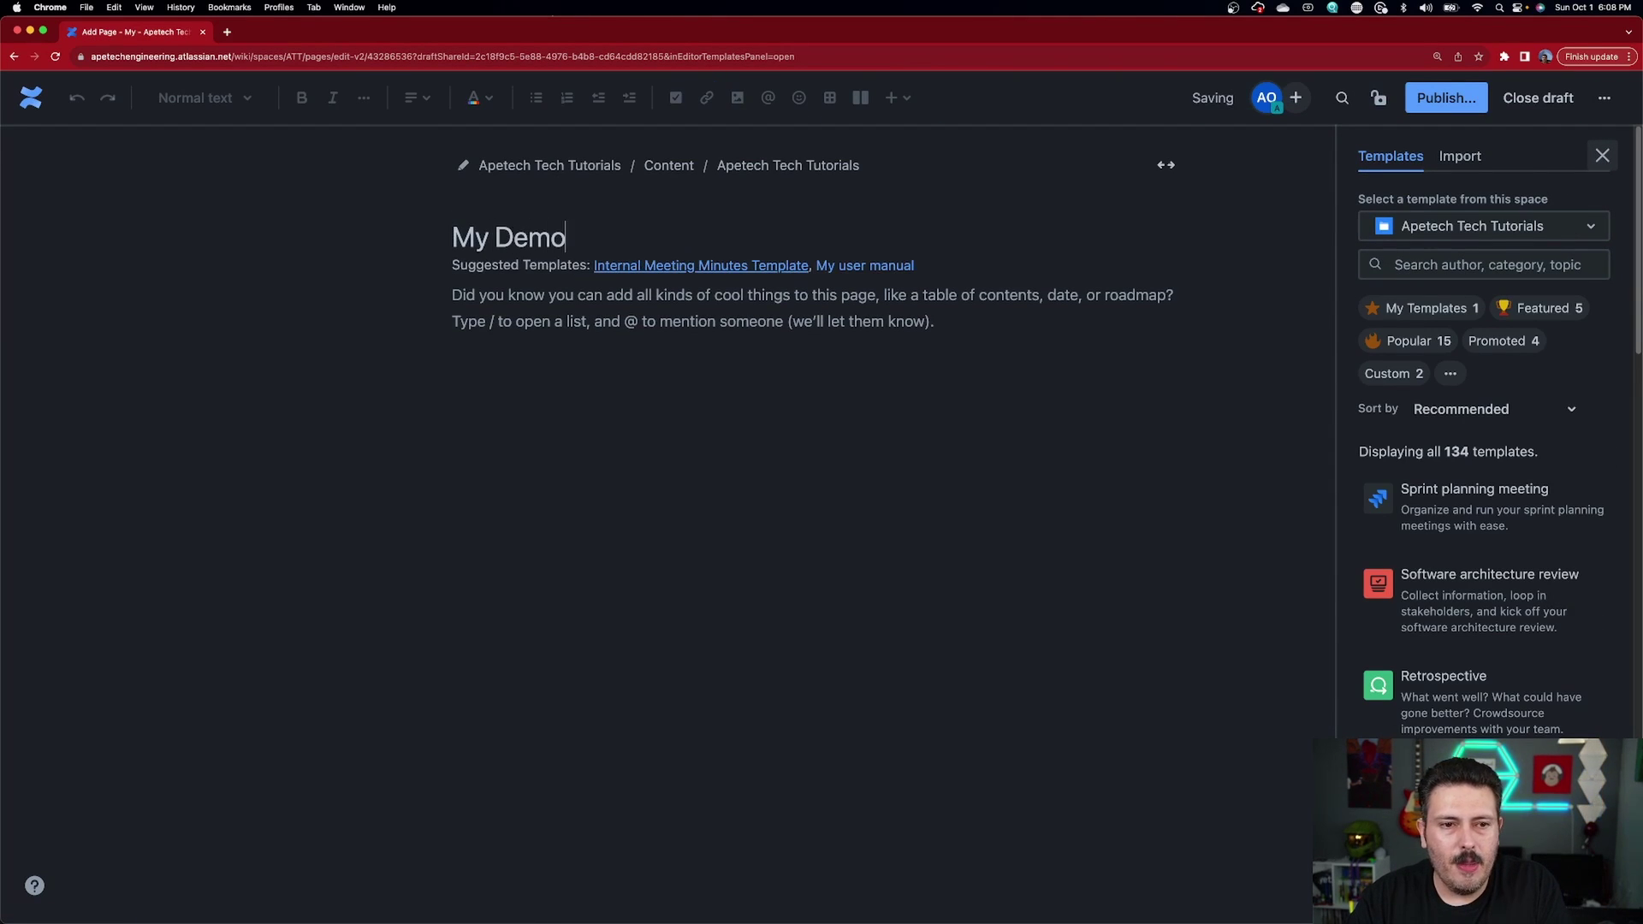
pyautogui.write(' Page 1')
pyautogui.click(737, 349)
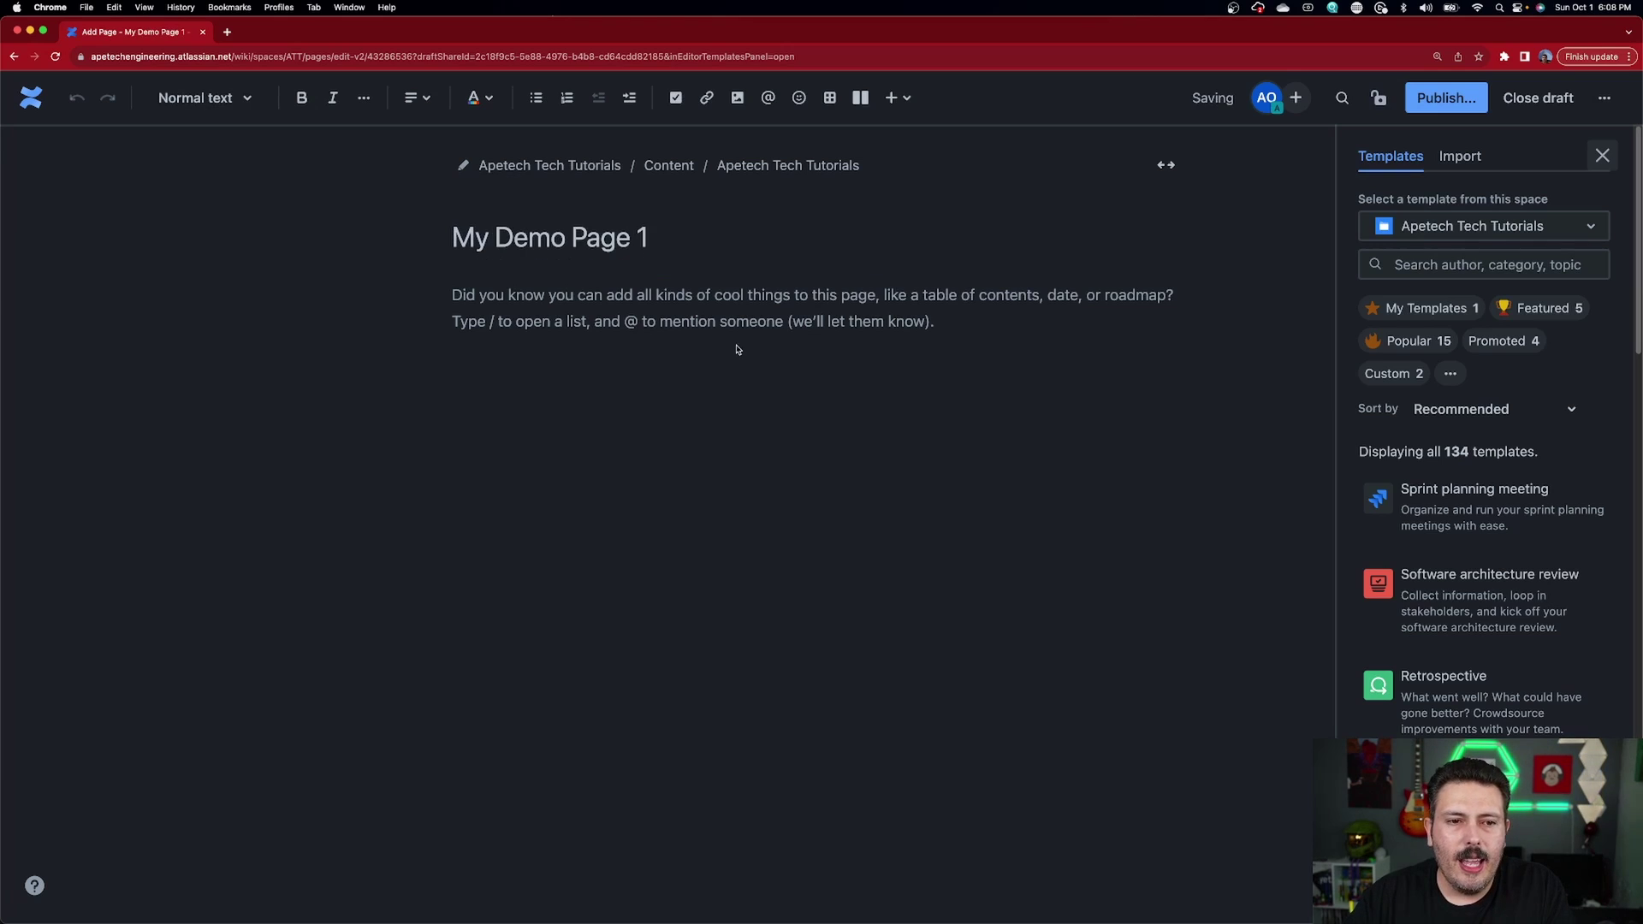
pyautogui.write('Did you know ')
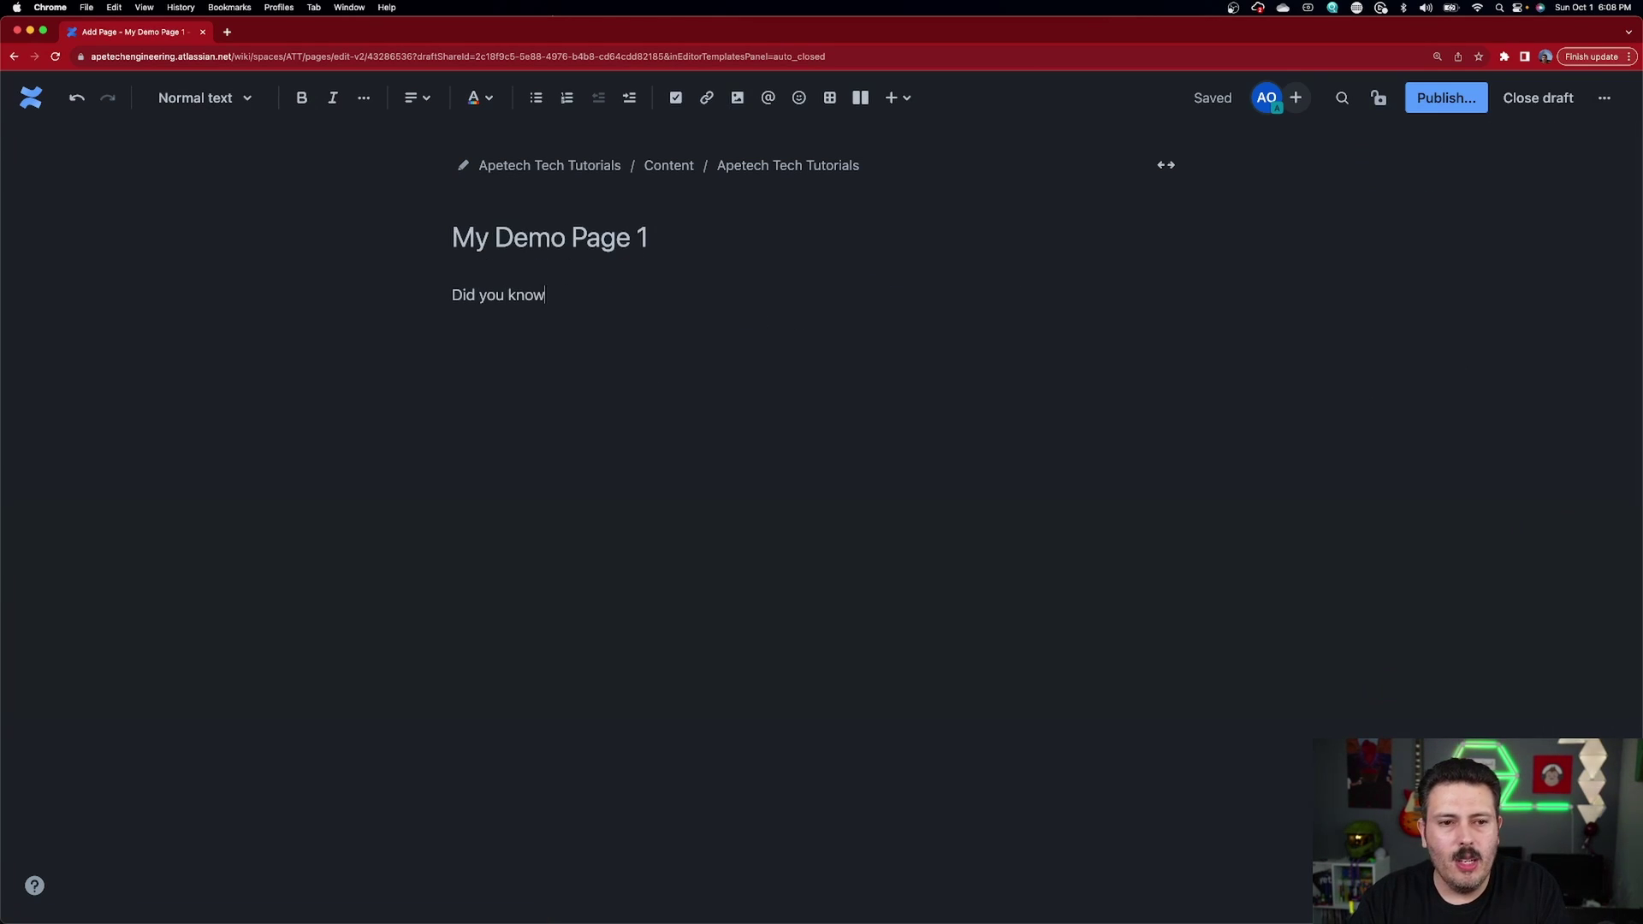
pyautogui.write('that automat')
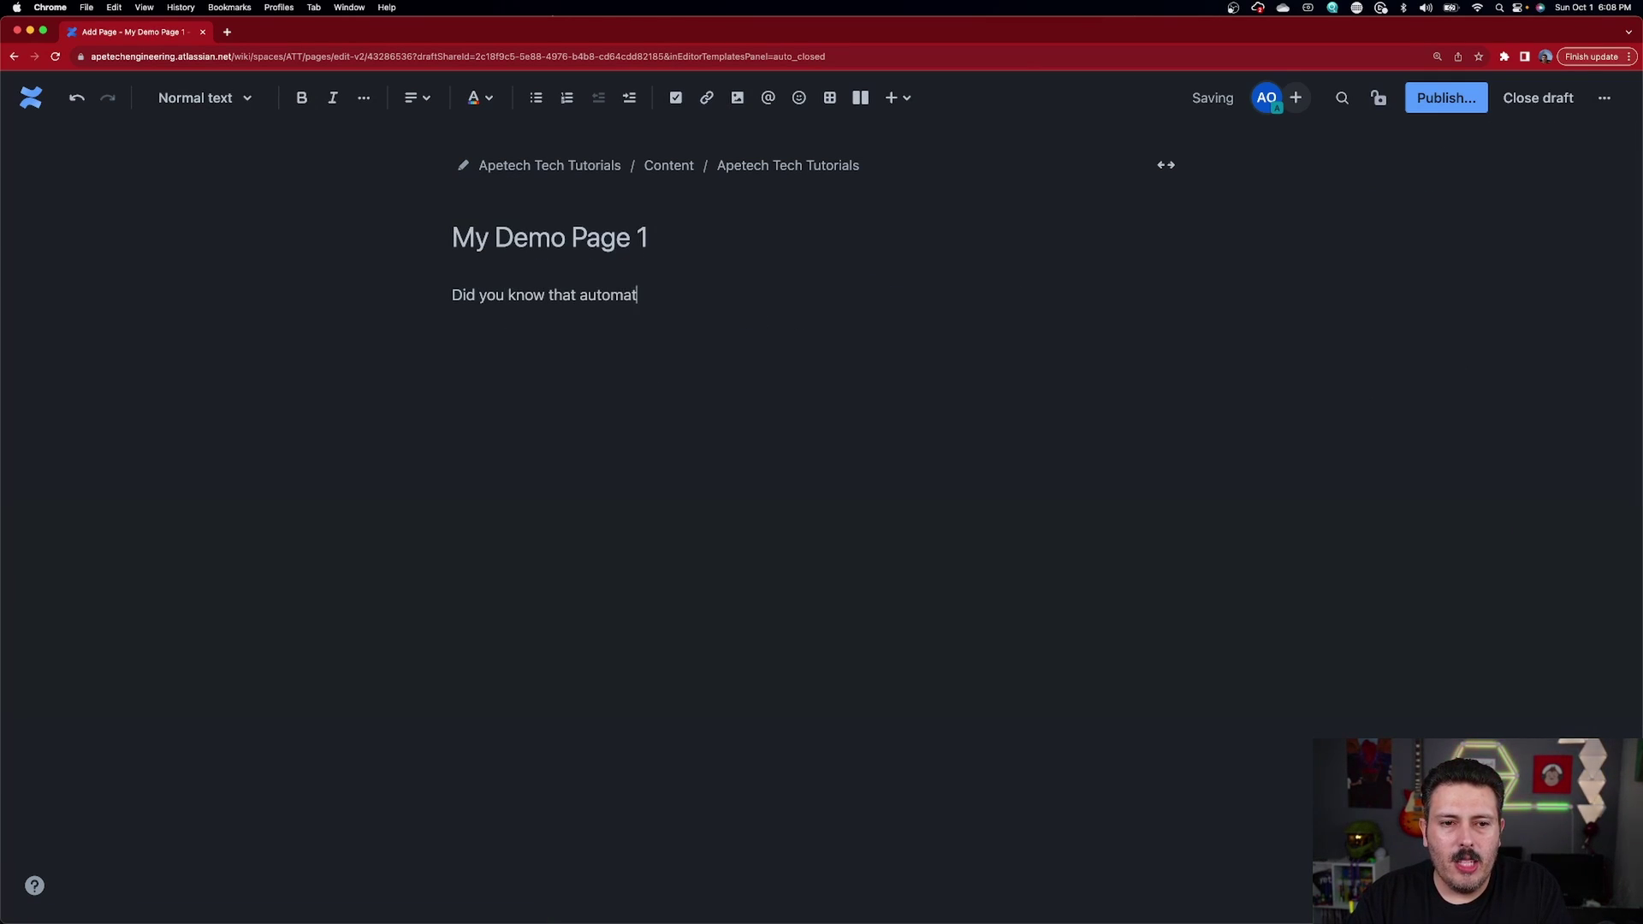
pyautogui.write('ion rules are awe')
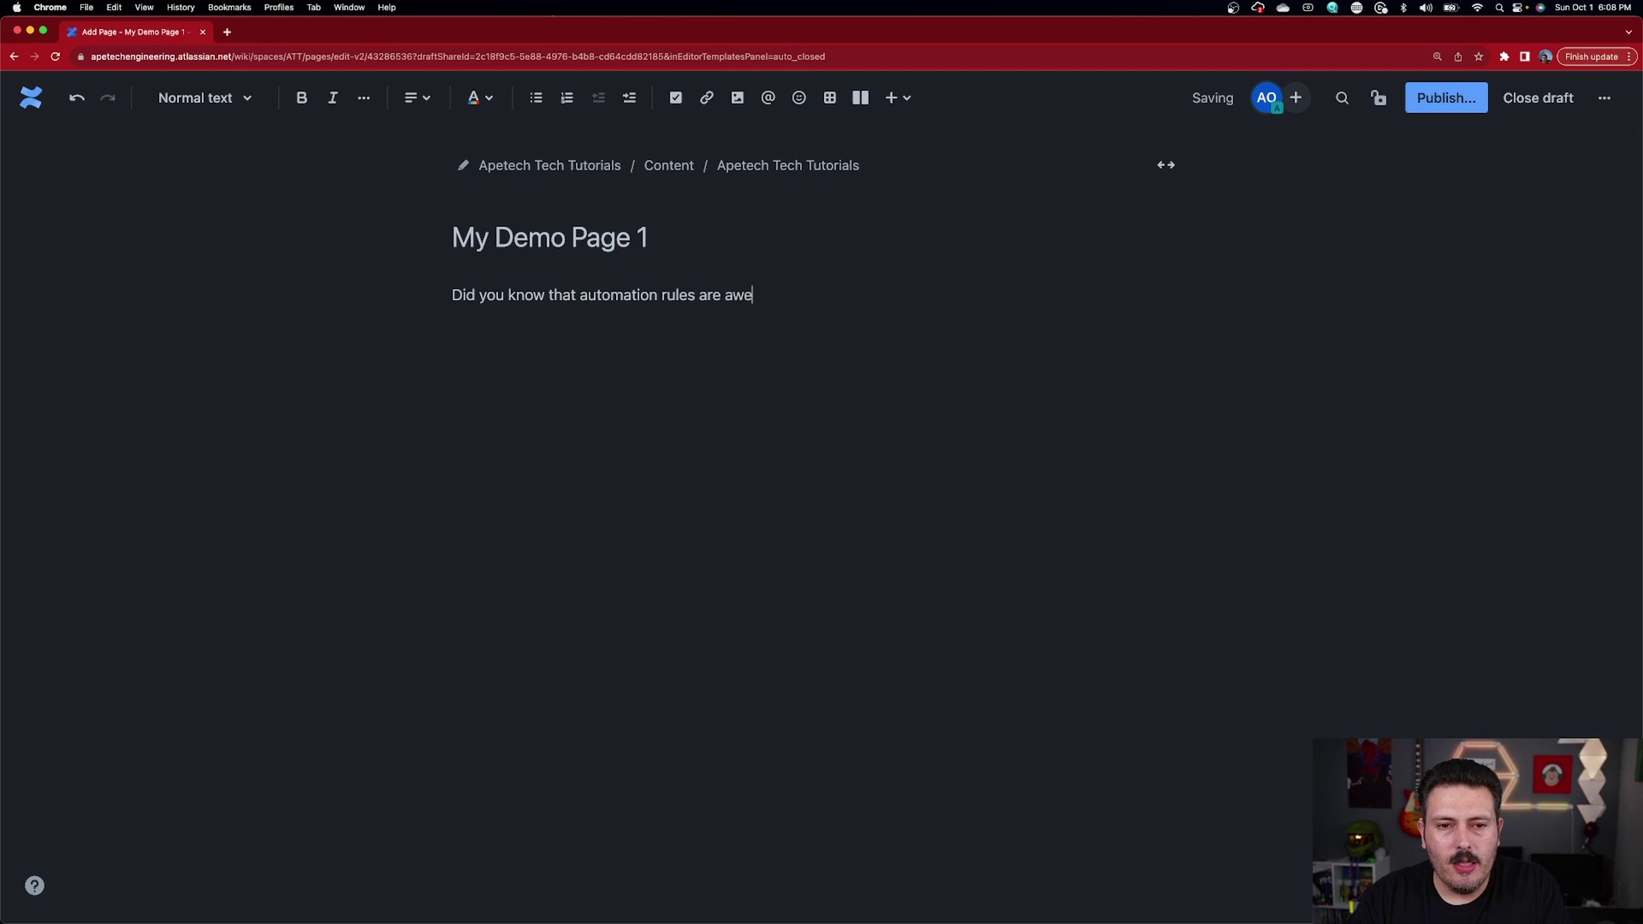
pyautogui.write('some!!!')
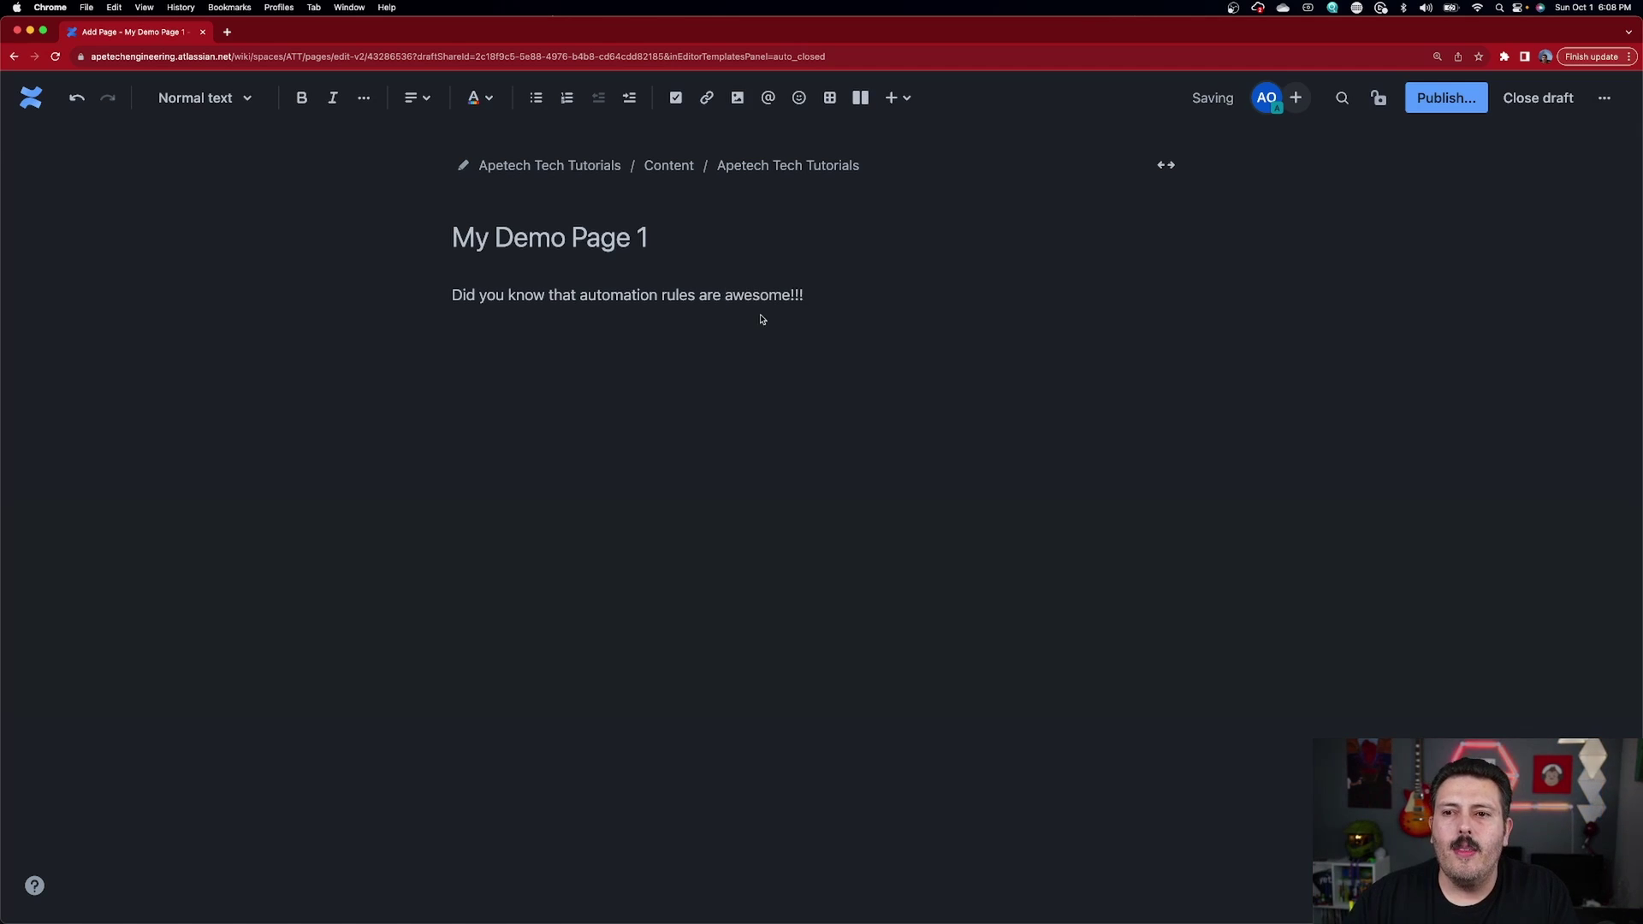
# - Publish the My Demo Page 1 draft
pyautogui.click(1446, 99)
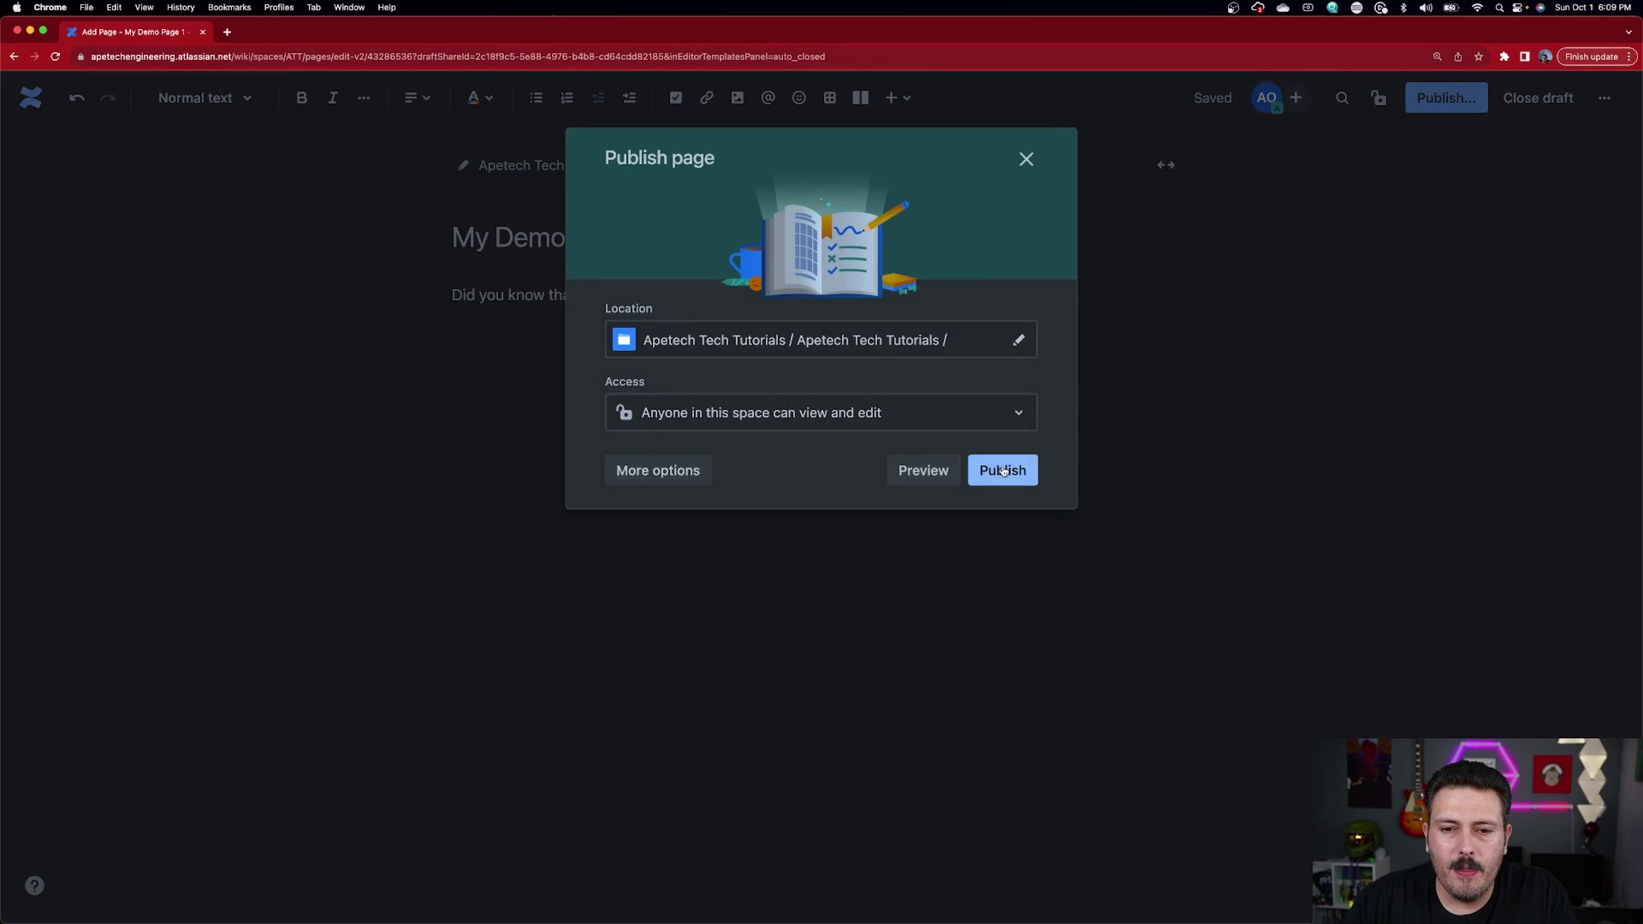
pyautogui.click(1025, 472)
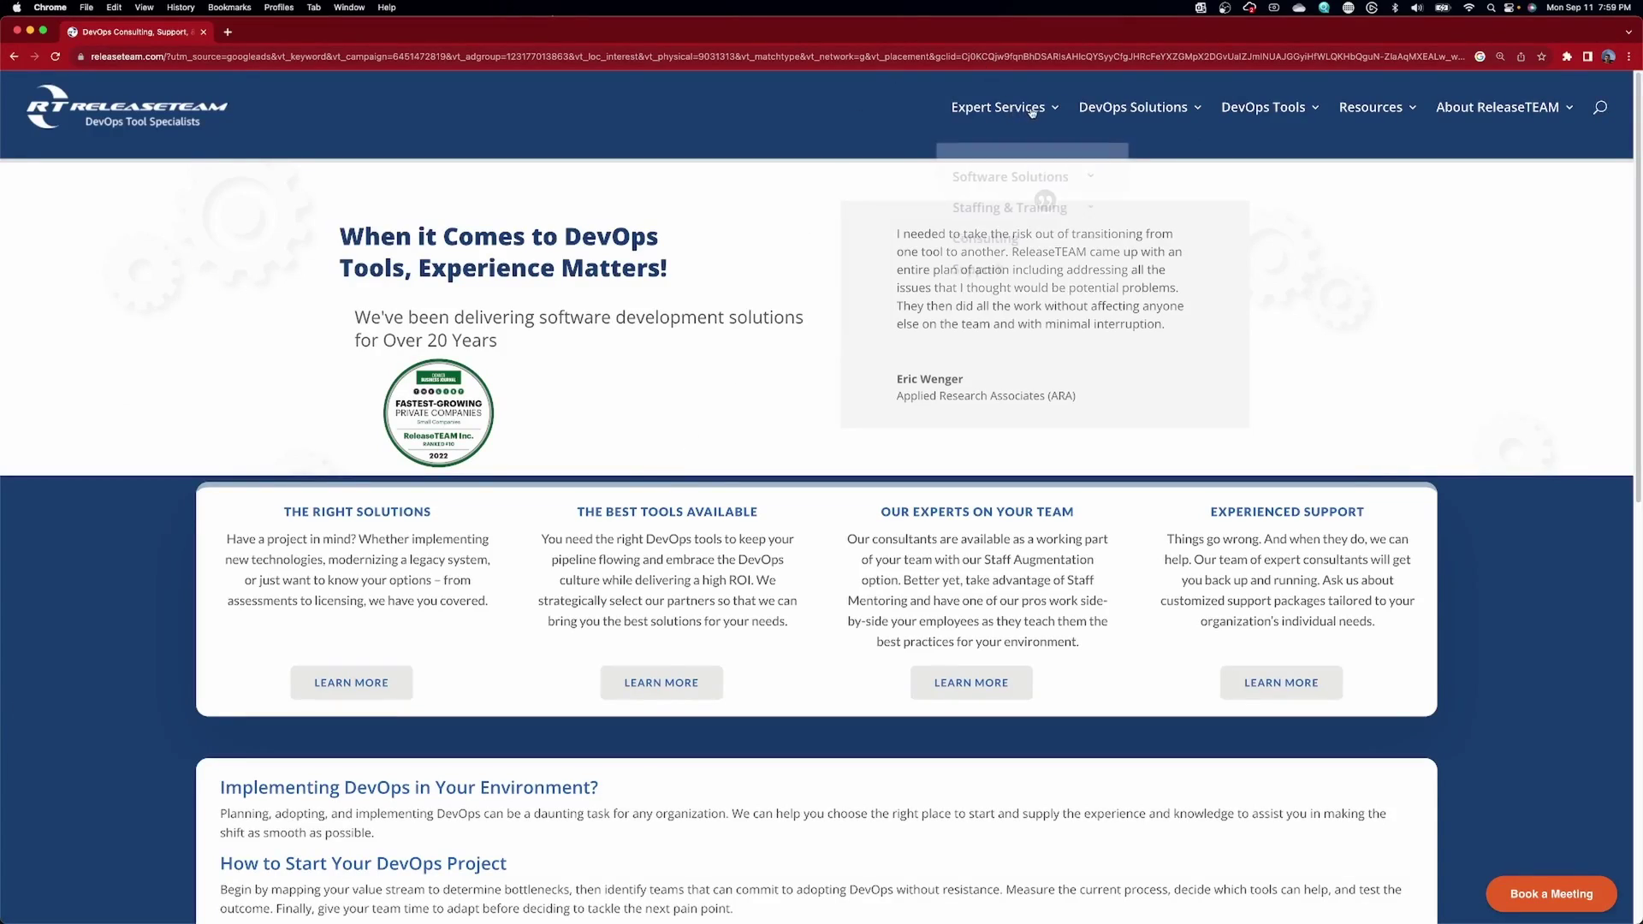
pyautogui.moveTo(1033, 186)
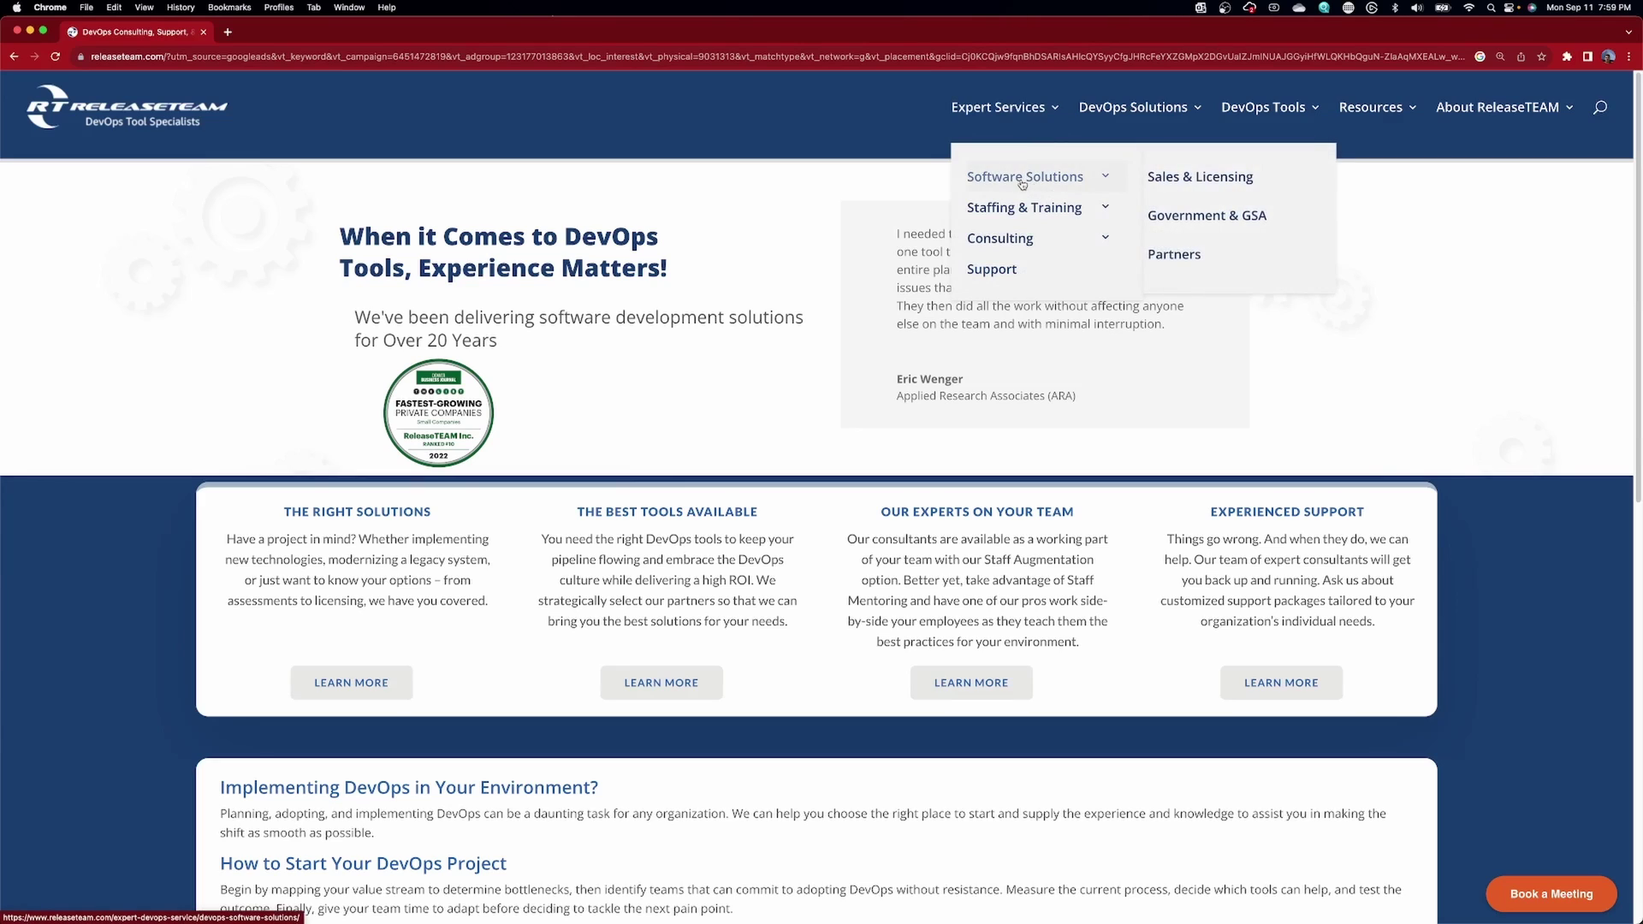
pyautogui.moveTo(1103, 114)
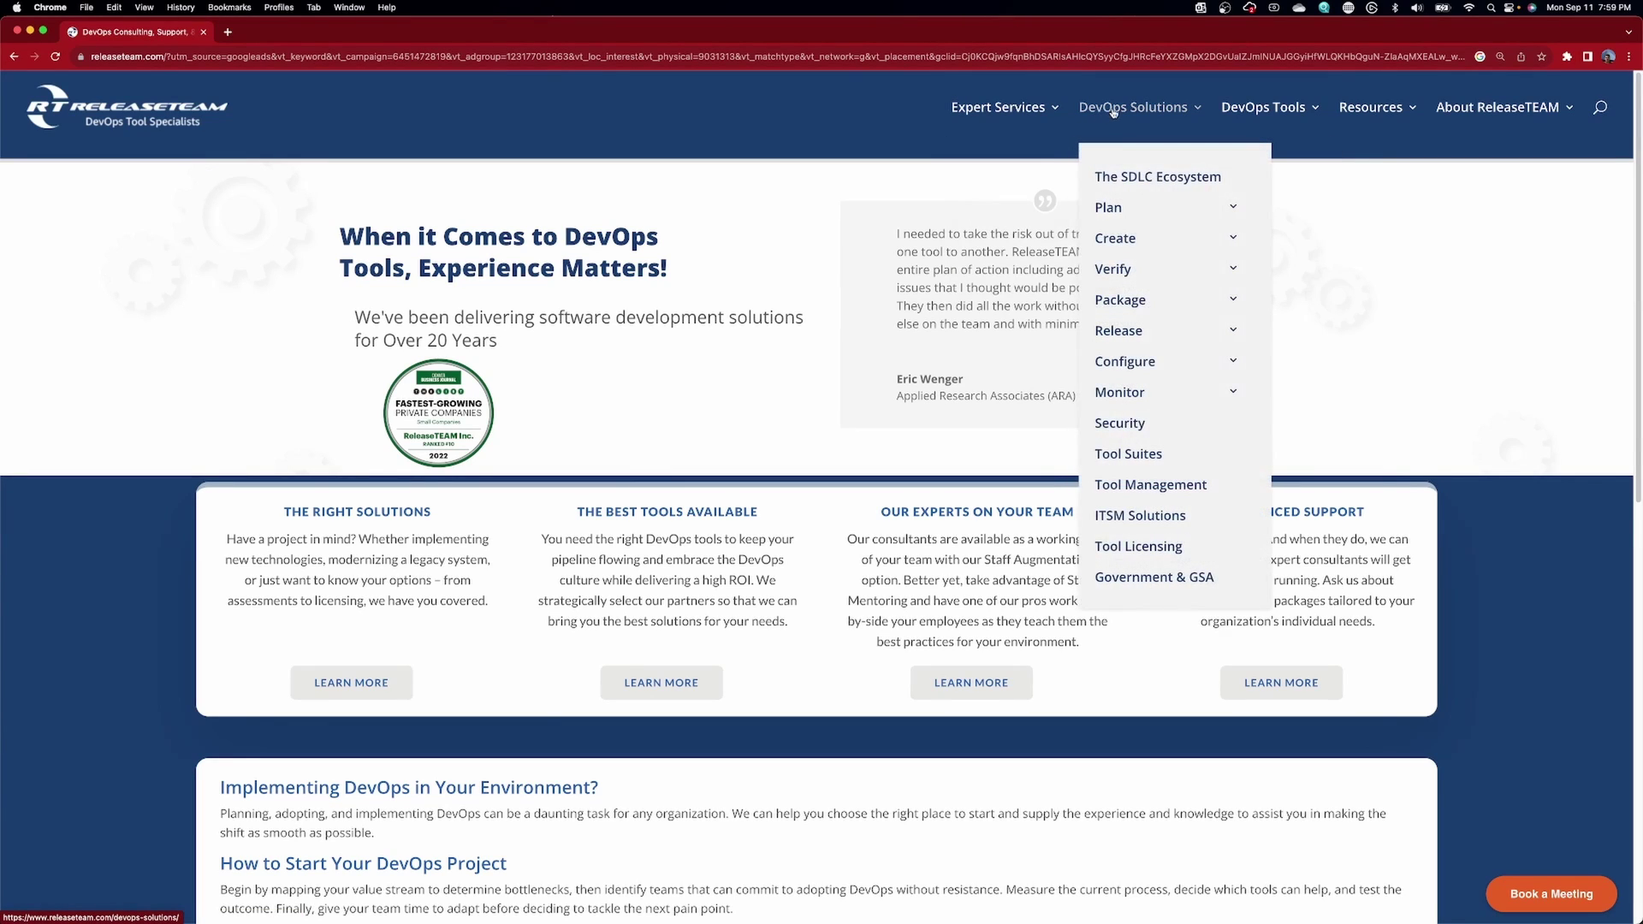
pyautogui.moveTo(1251, 110)
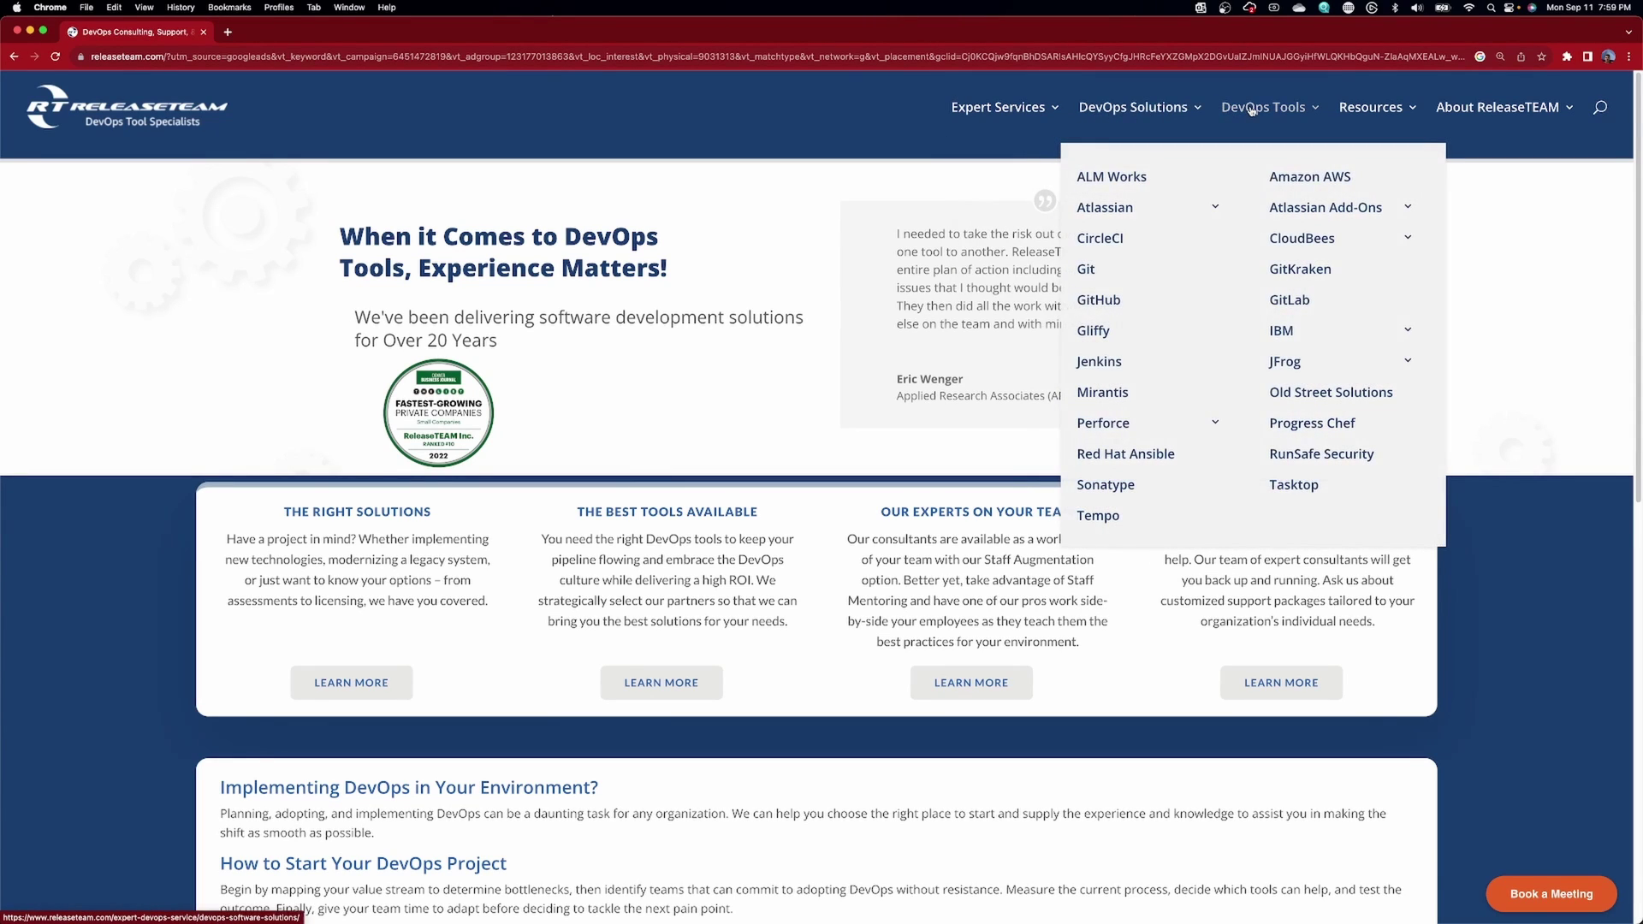
pyautogui.moveTo(1369, 112)
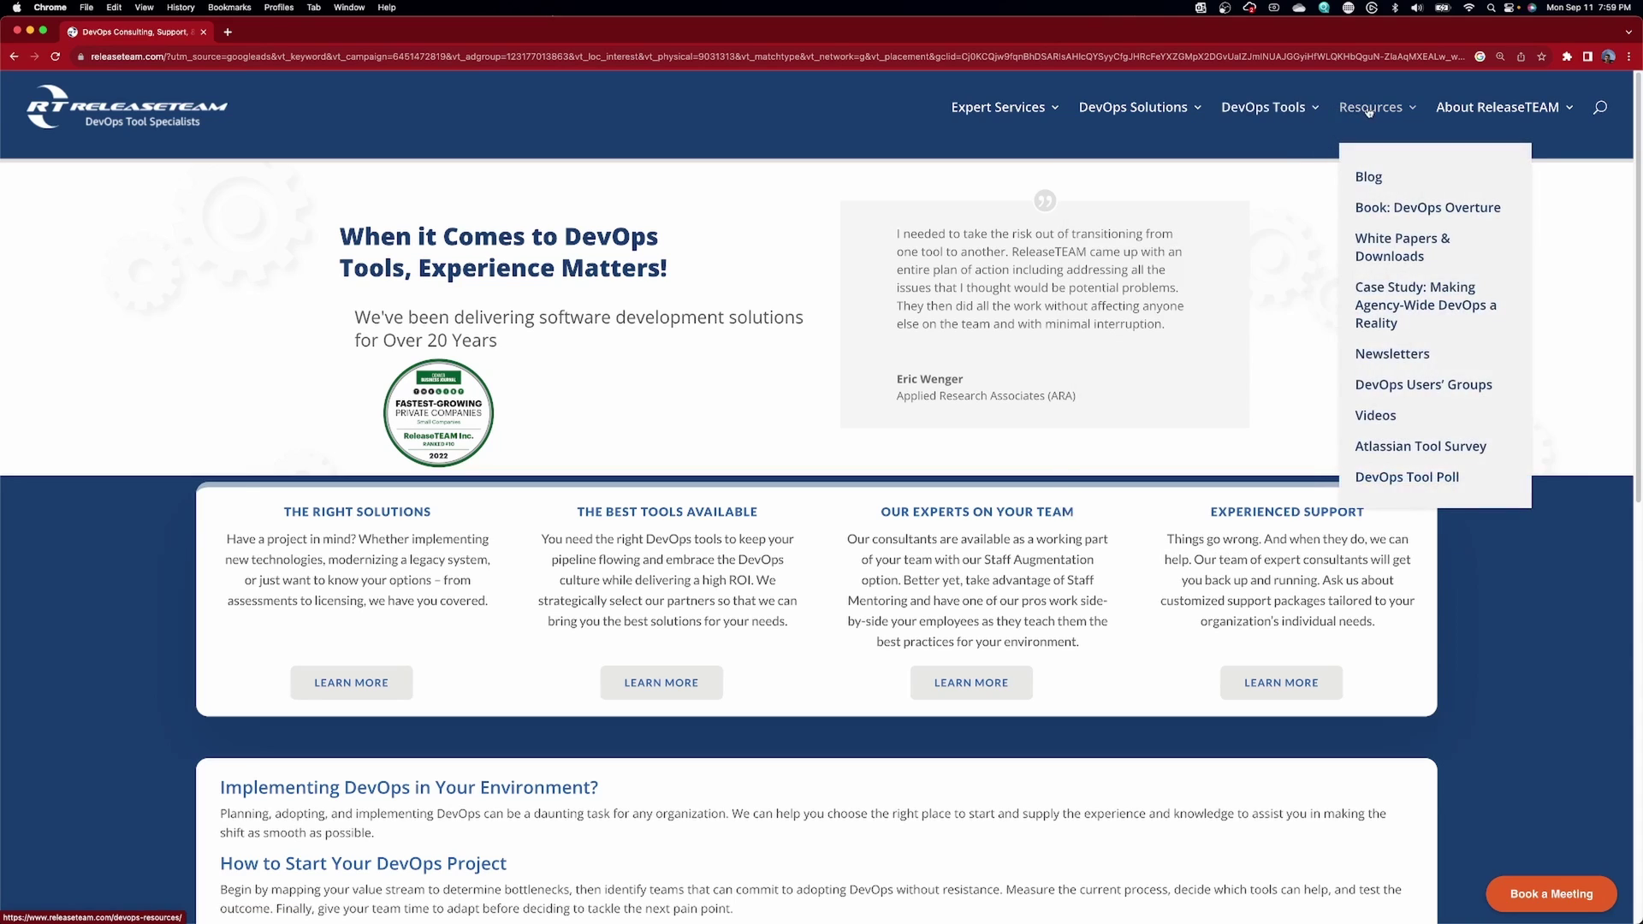
pyautogui.moveTo(1469, 113)
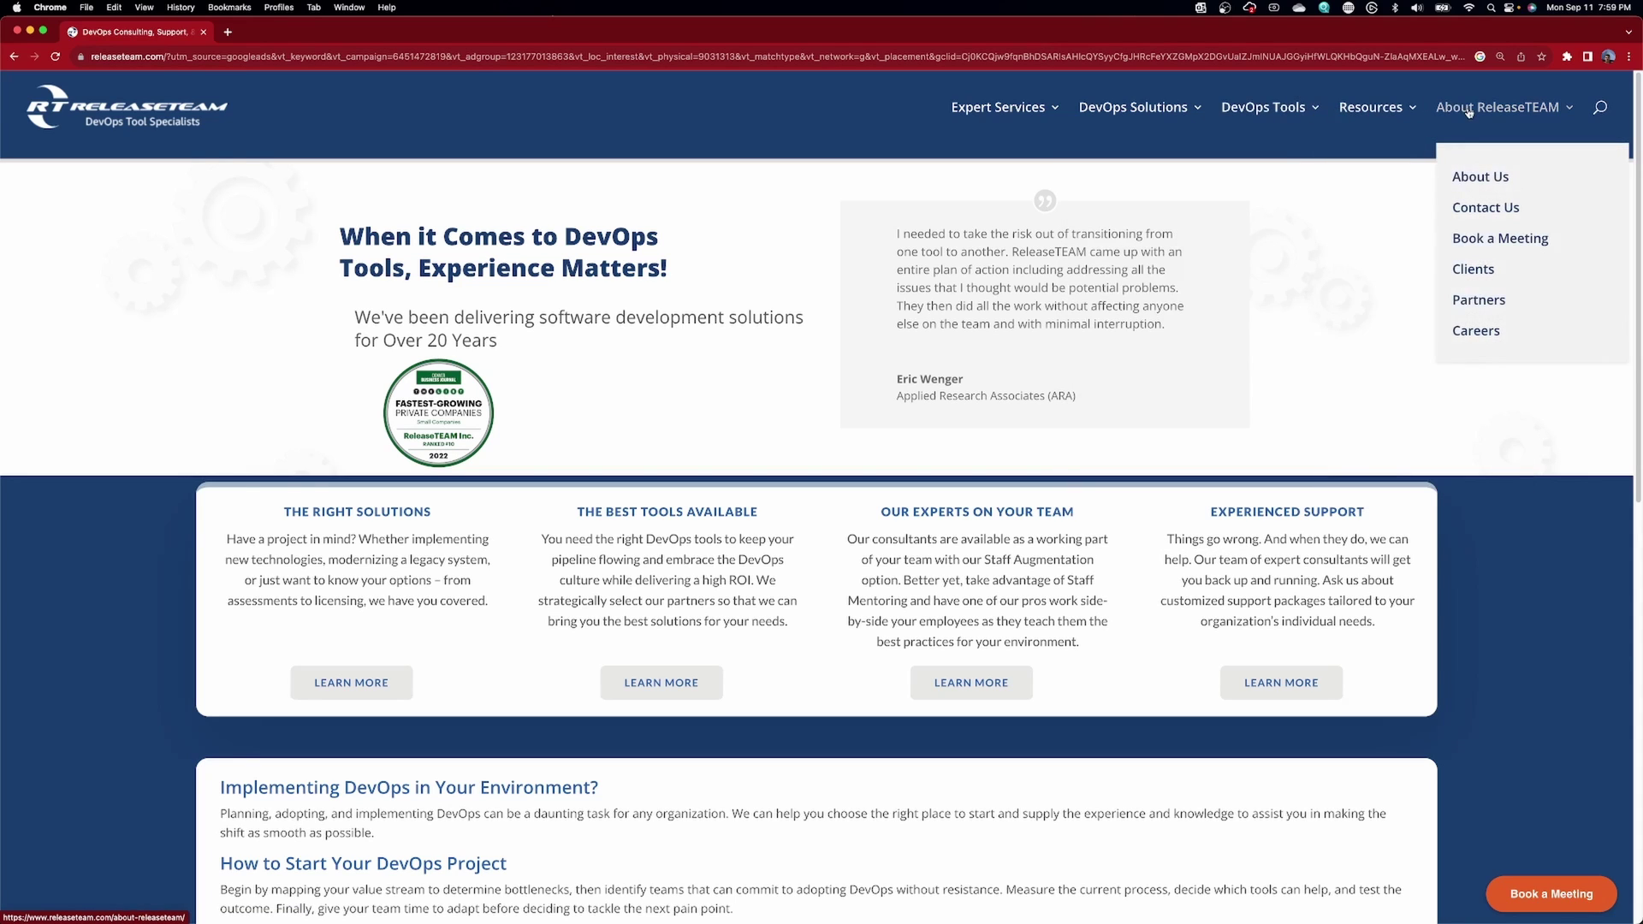
pyautogui.scroll(-2, 1305, 344)
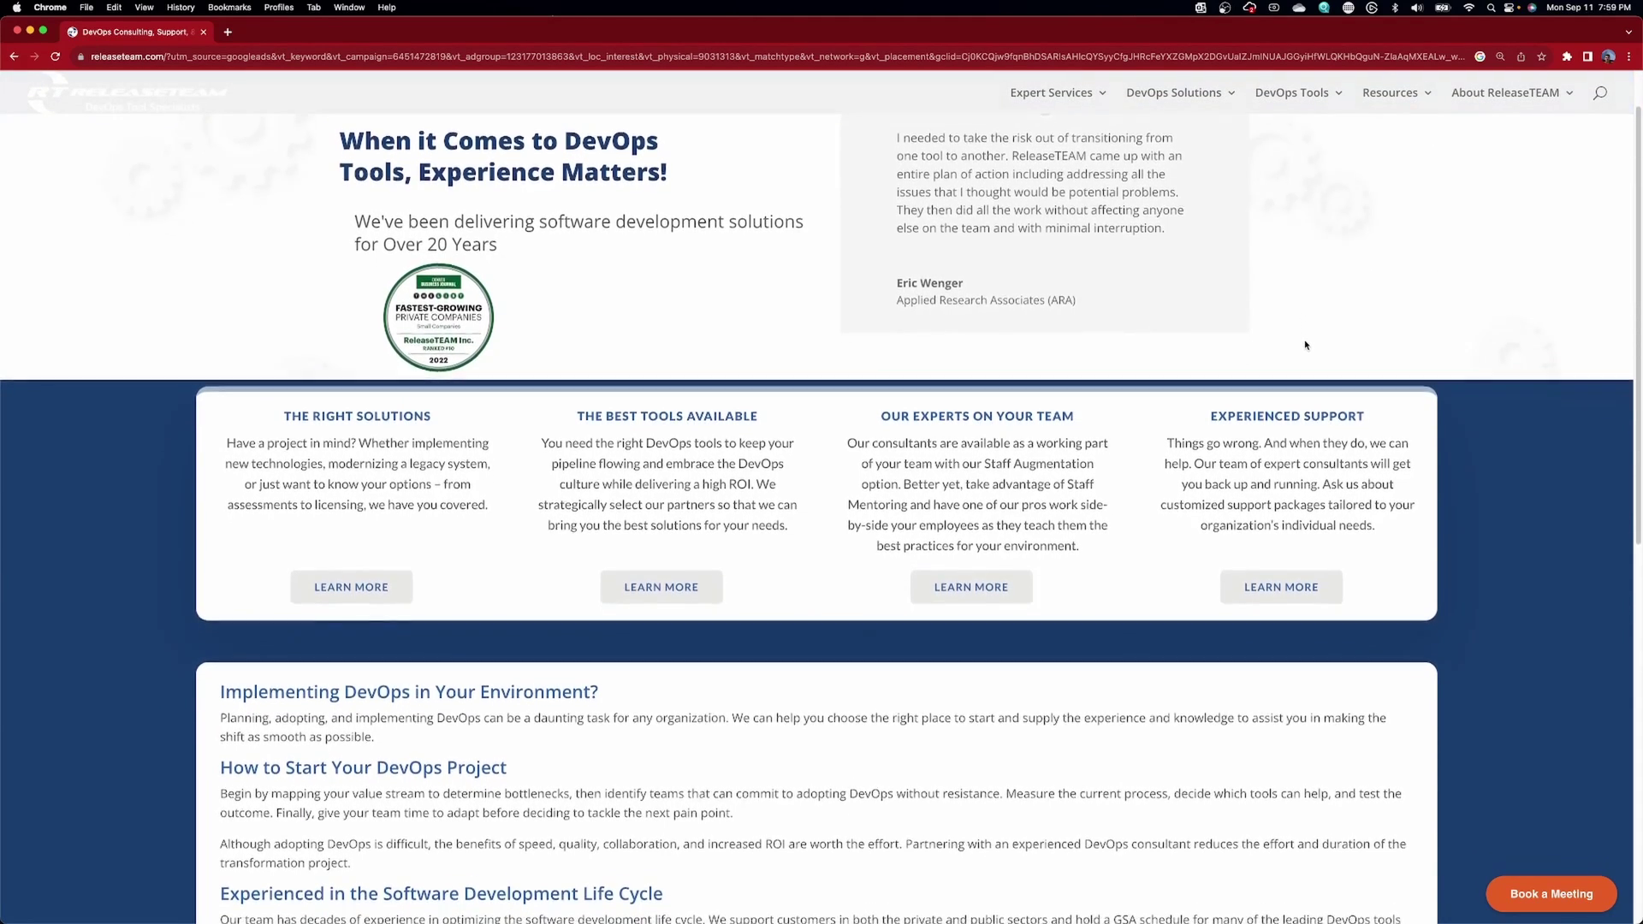
pyautogui.scroll(-4, 1305, 345)
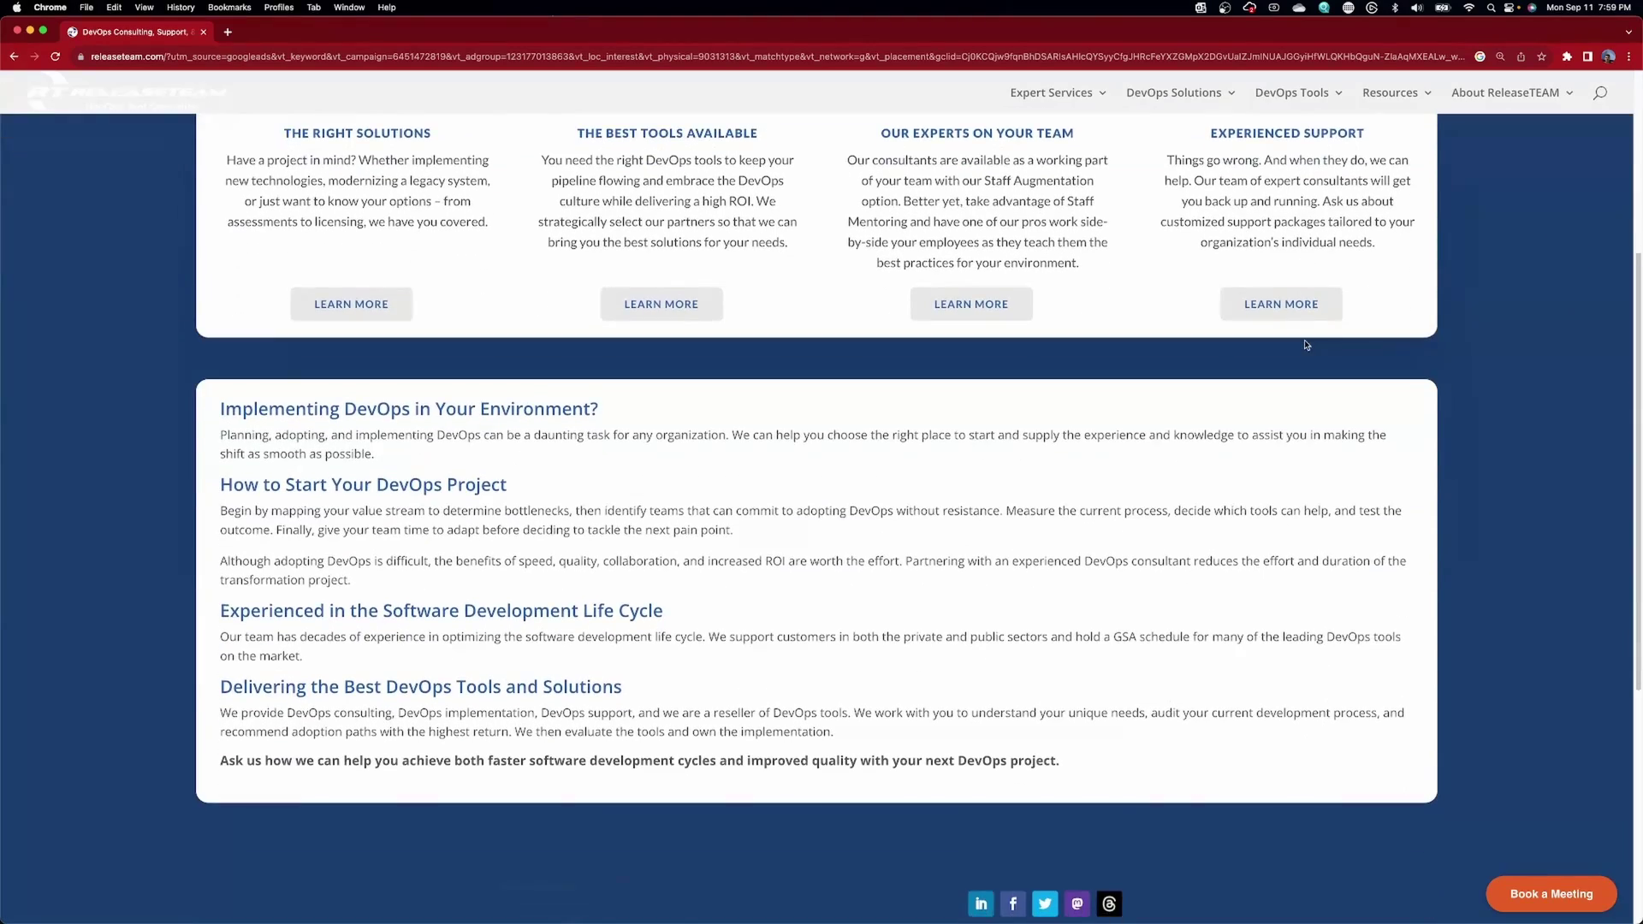